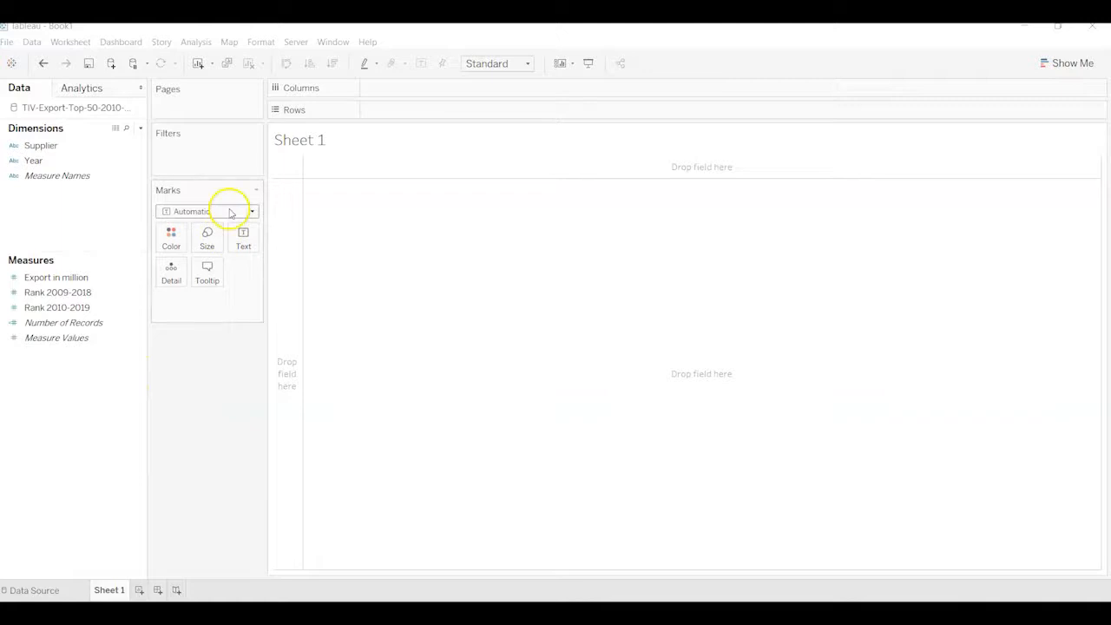
pyautogui.doubleClick(50, 111)
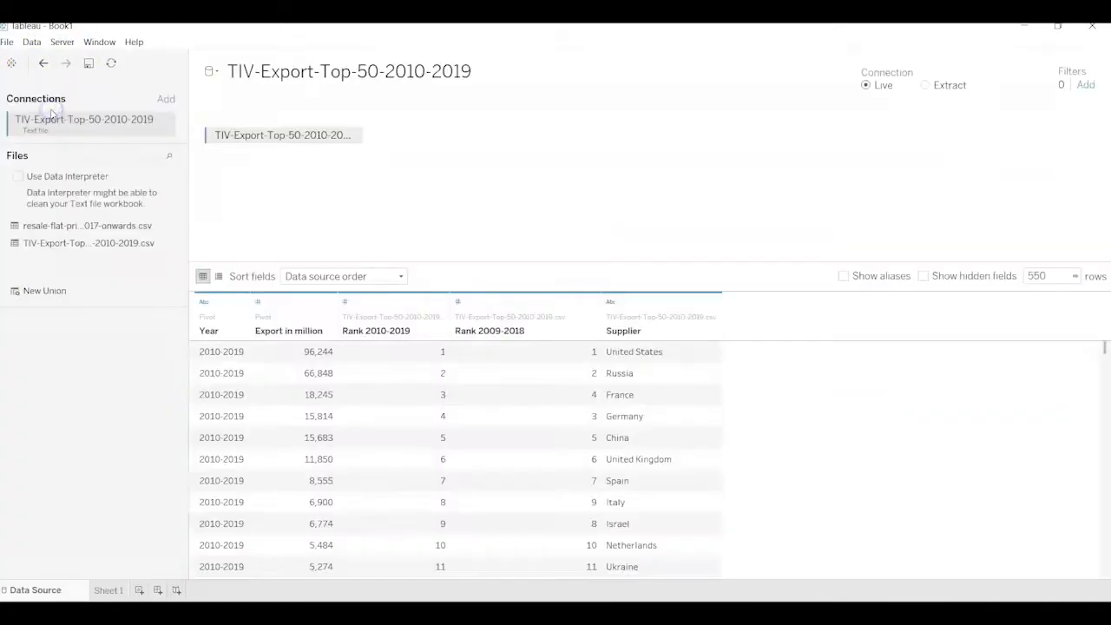
pyautogui.click(246, 73)
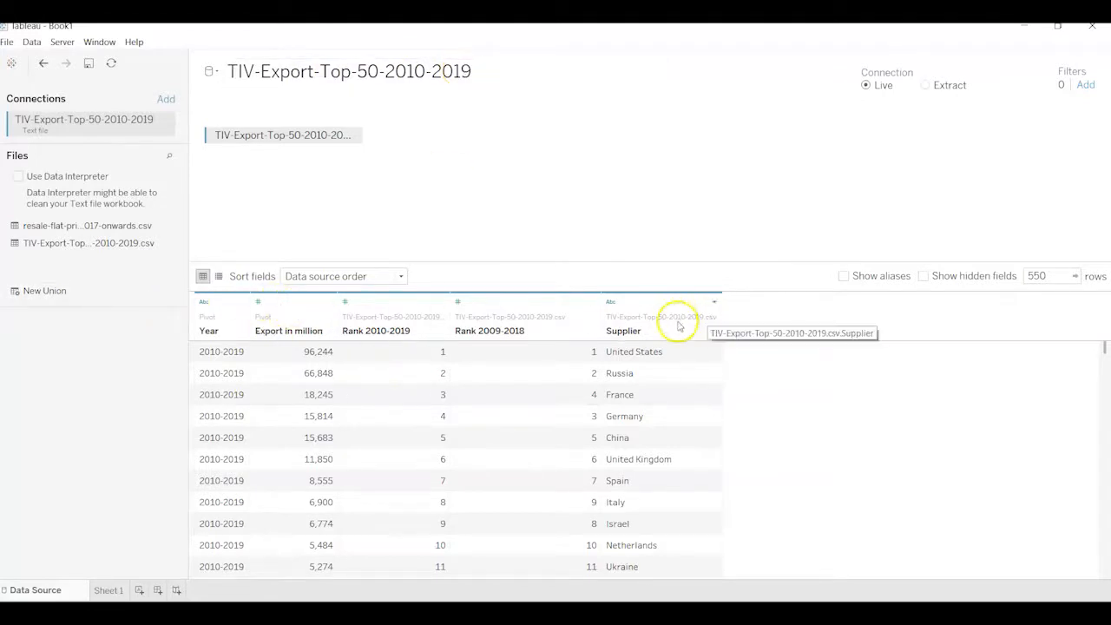
pyautogui.click(631, 323)
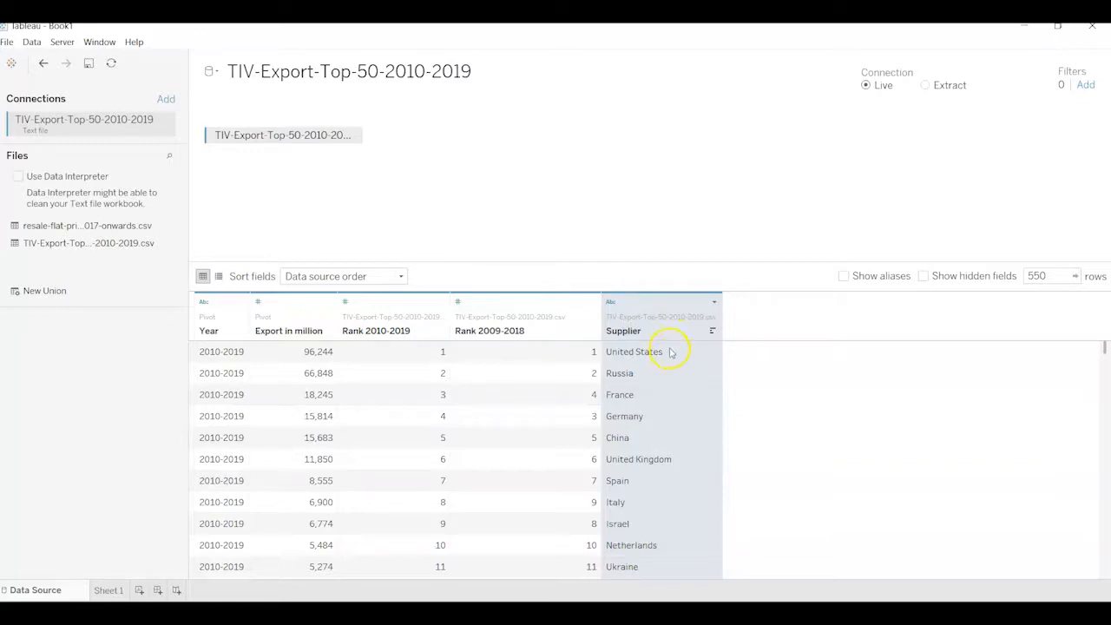
pyautogui.click(490, 327)
pyautogui.click(417, 327)
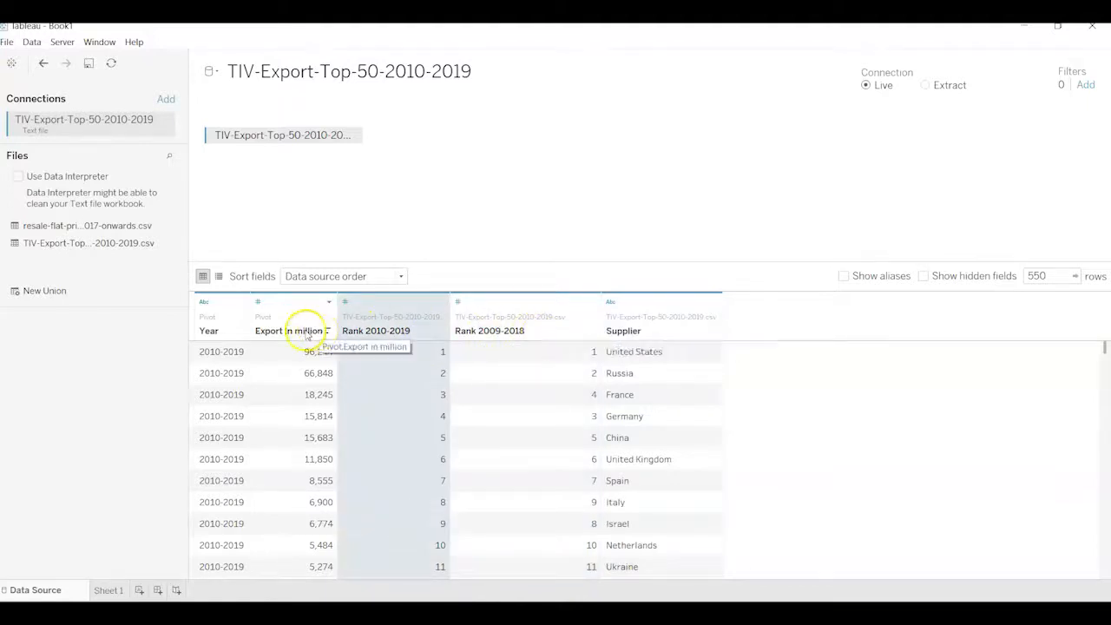
pyautogui.click(222, 337)
pyautogui.scroll(-20, 247, 432)
pyautogui.scroll(-20, 245, 433)
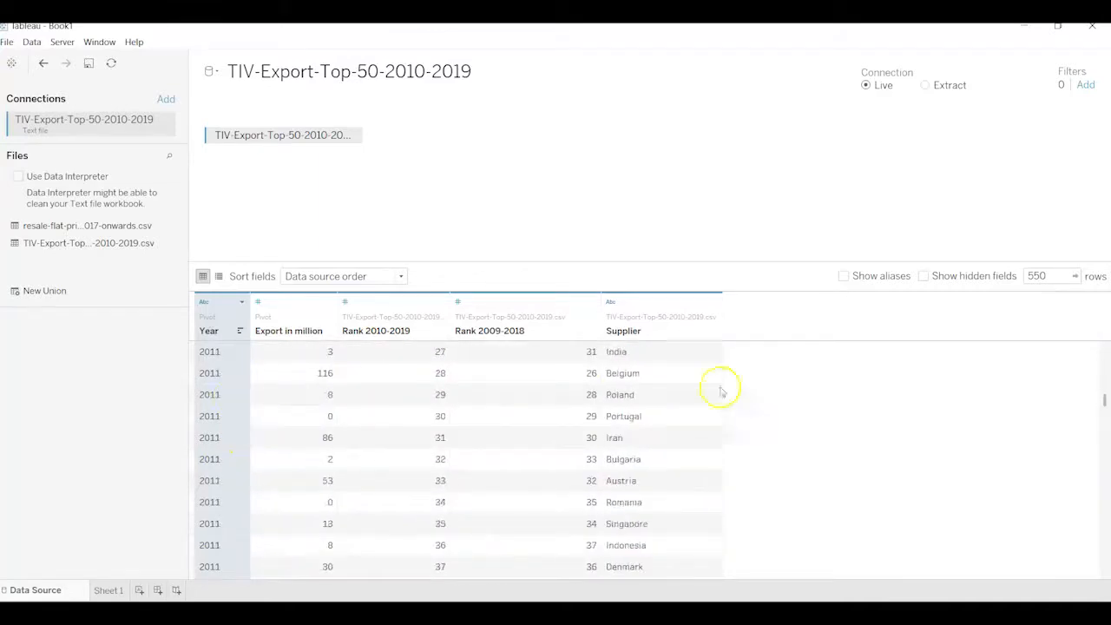
pyautogui.click(287, 334)
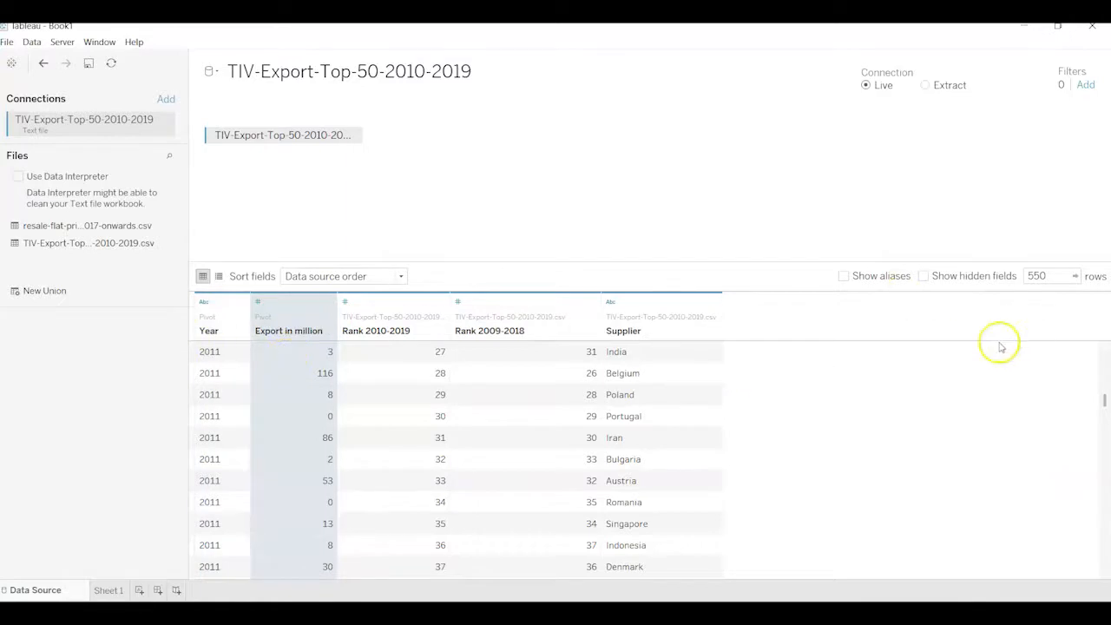
# Build a horizontal bar chart on Sheet 1 with Supplier as rows and the sum of Export in million as columns.
pyautogui.click(108, 591)
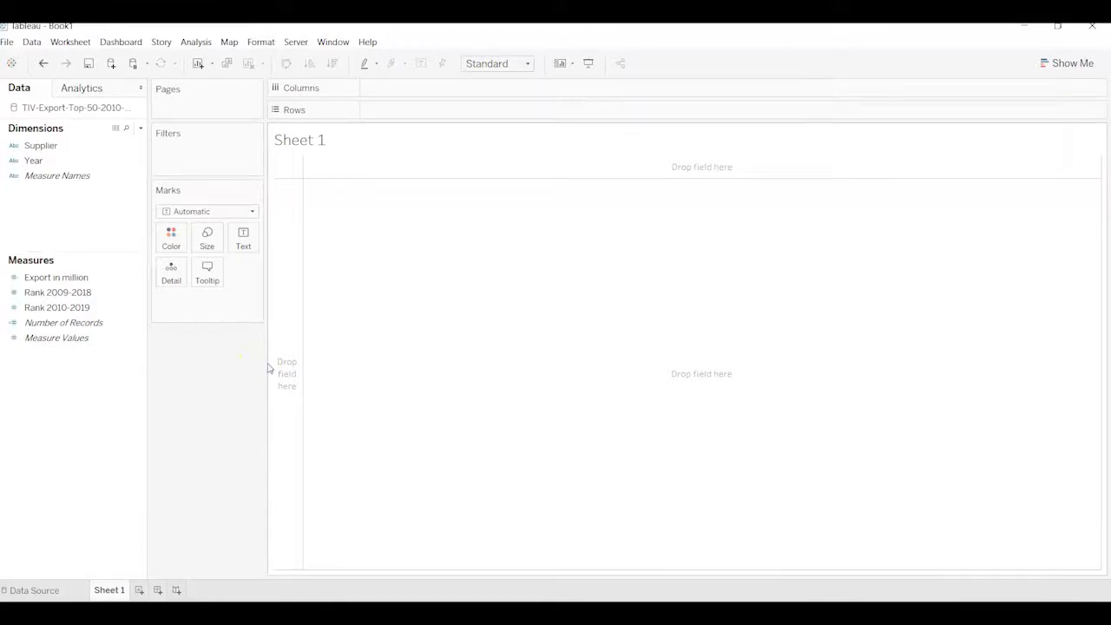
pyautogui.click(51, 162)
pyautogui.click(52, 149)
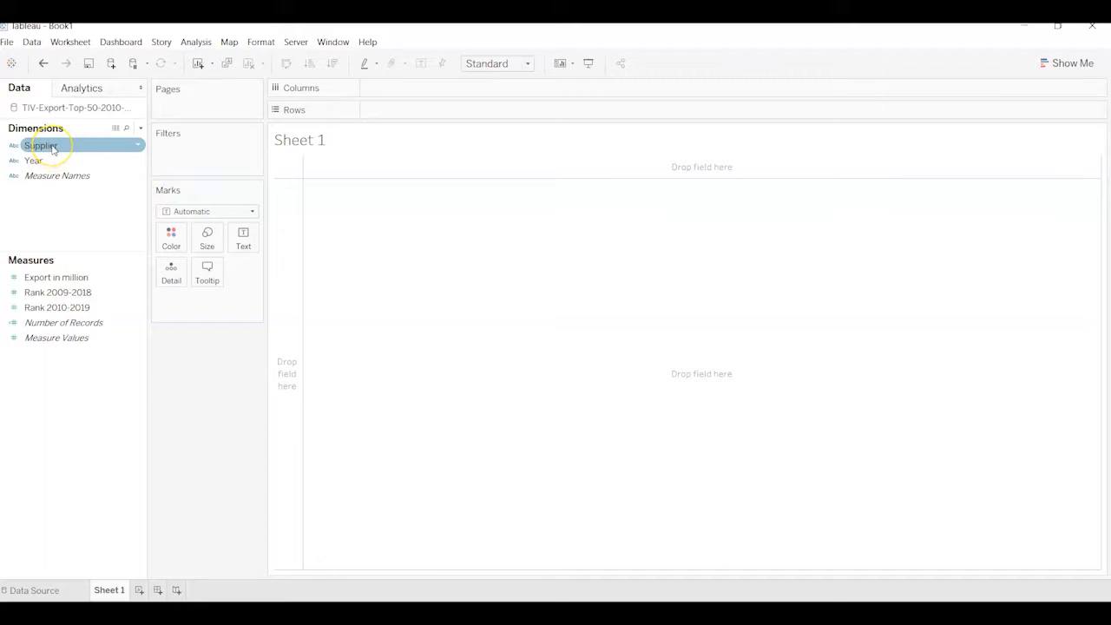
pyautogui.moveTo(50, 147); pyautogui.dragTo(456, 111)
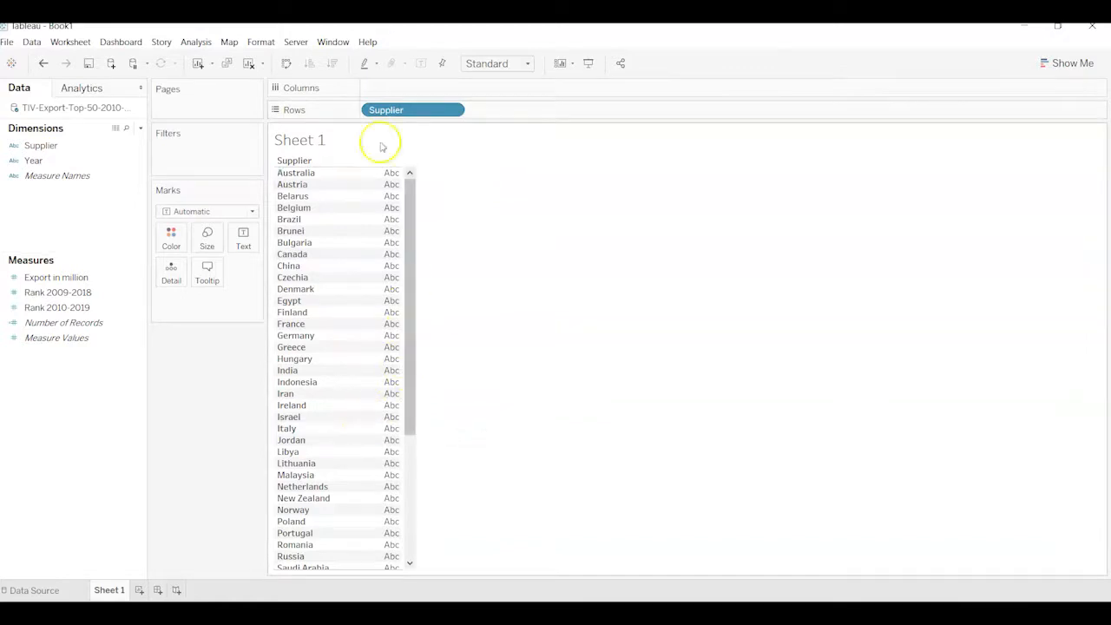
pyautogui.click(59, 293)
pyautogui.click(58, 279)
pyautogui.moveTo(59, 282); pyautogui.dragTo(402, 93)
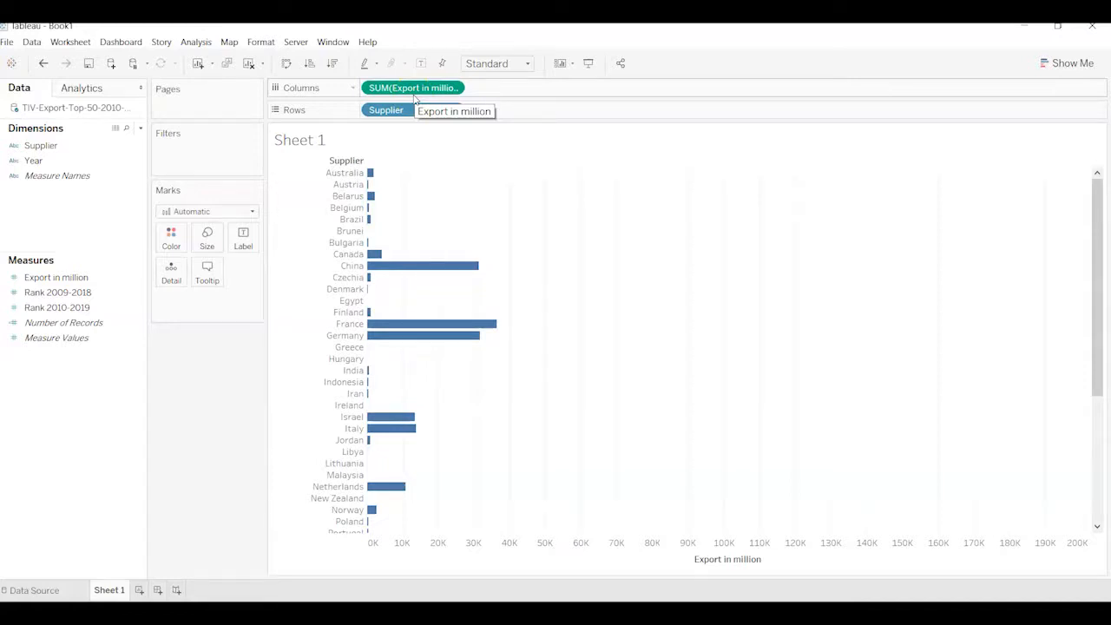
pyautogui.click(414, 98)
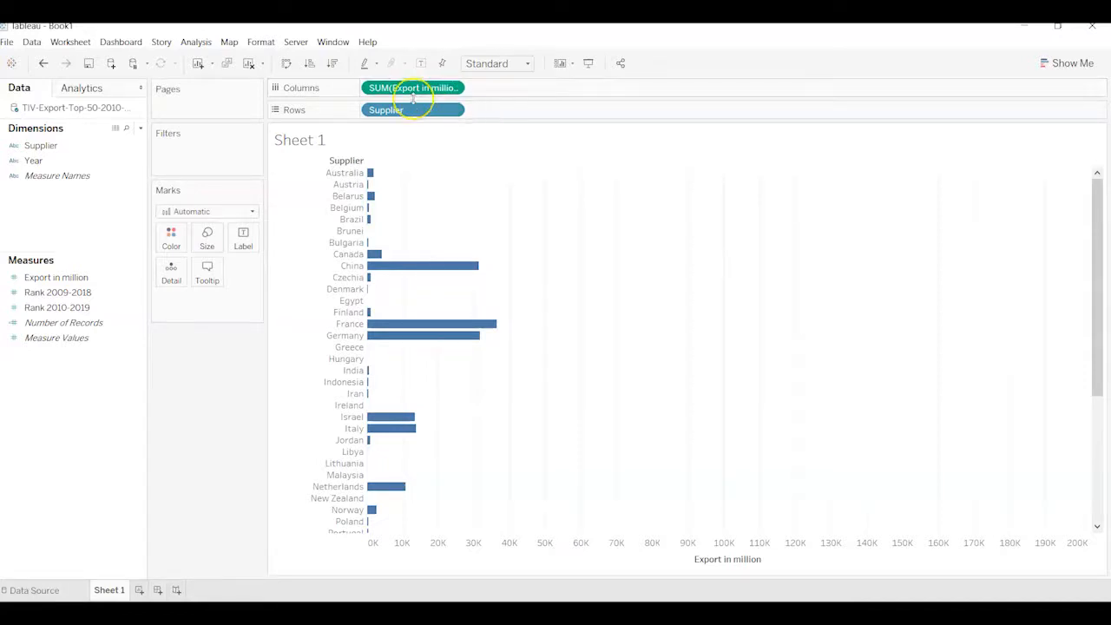
pyautogui.click(414, 114)
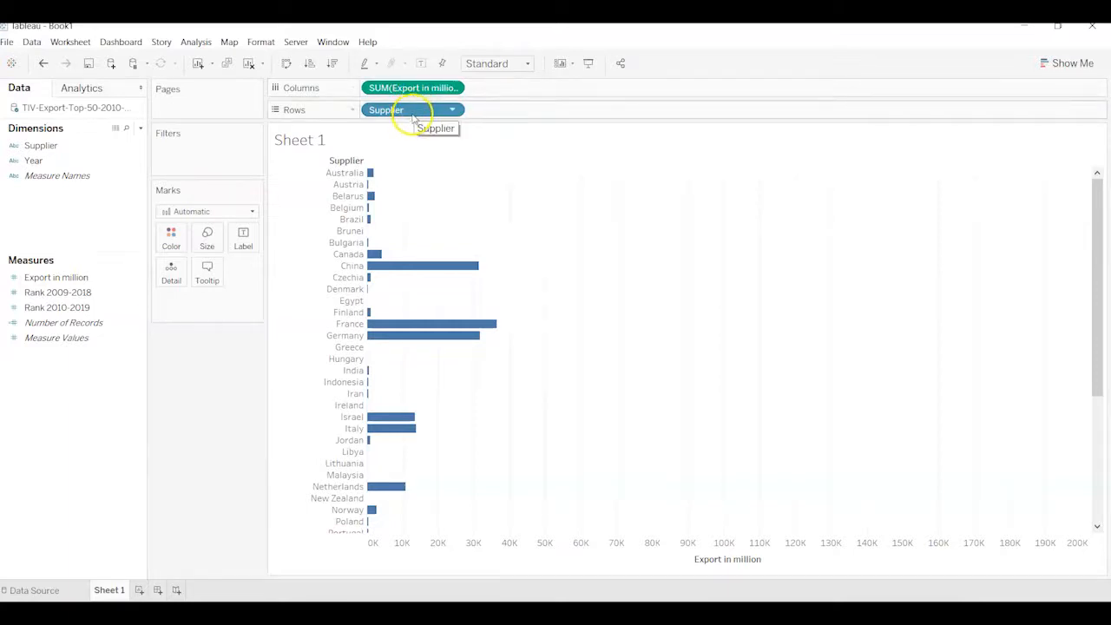
pyautogui.click(414, 118)
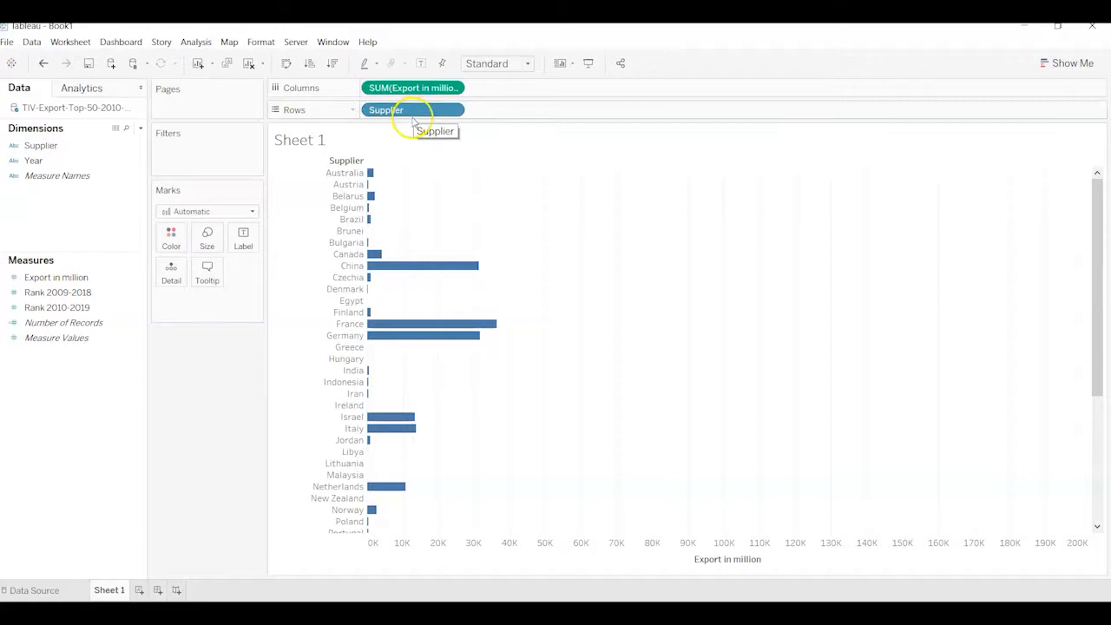
# Add Export in million to the columns a second time and set the first measure's mark type to Bar.
pyautogui.click(48, 276)
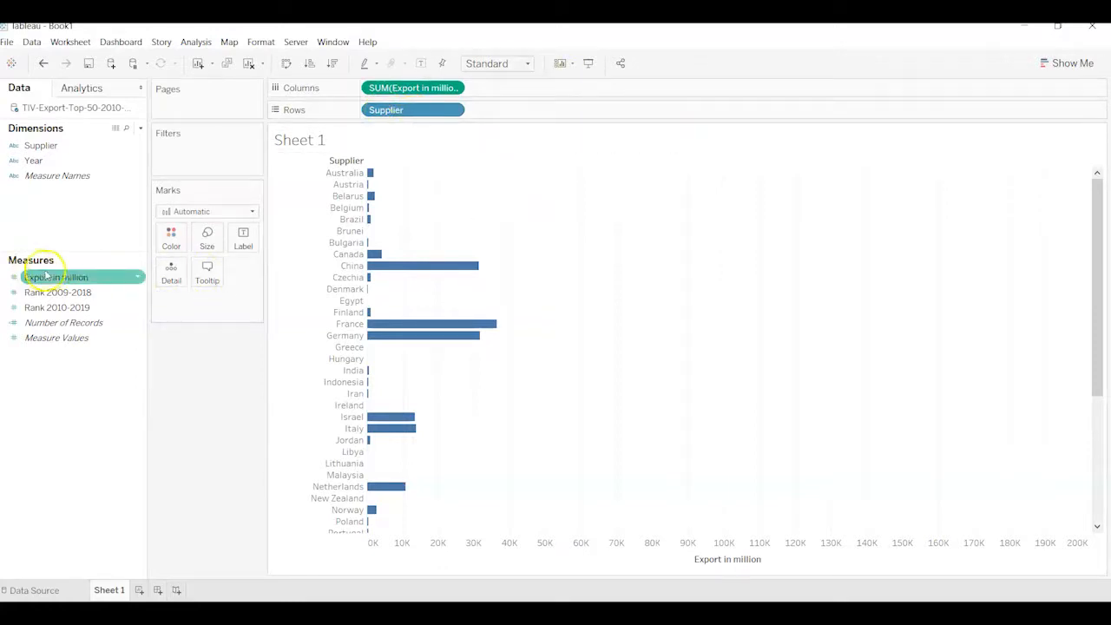
pyautogui.moveTo(49, 281); pyautogui.dragTo(524, 91)
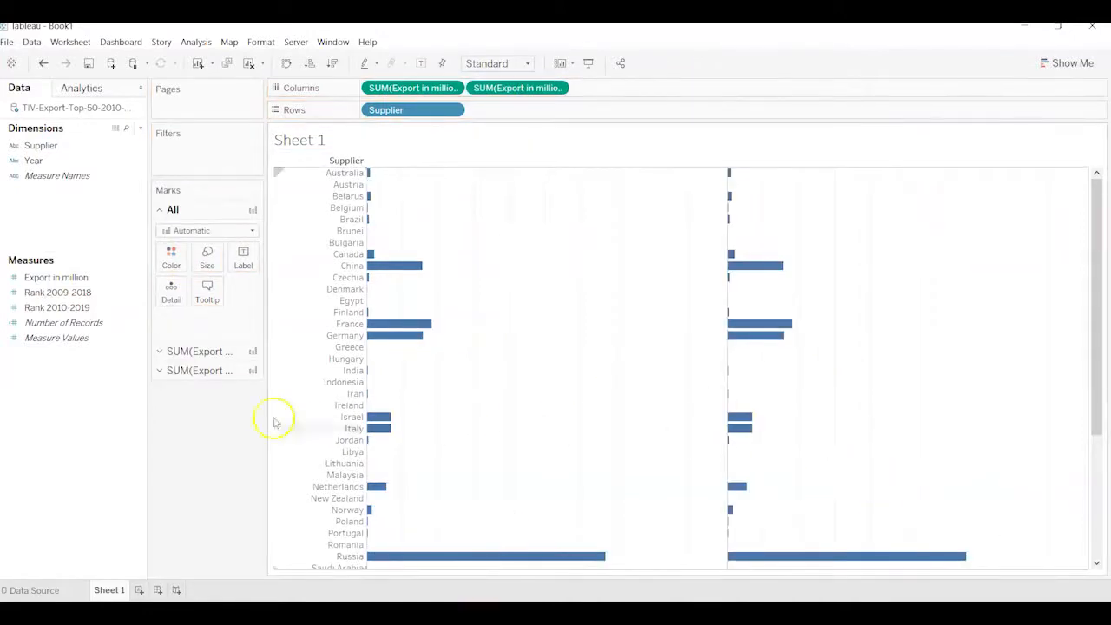
pyautogui.click(217, 370)
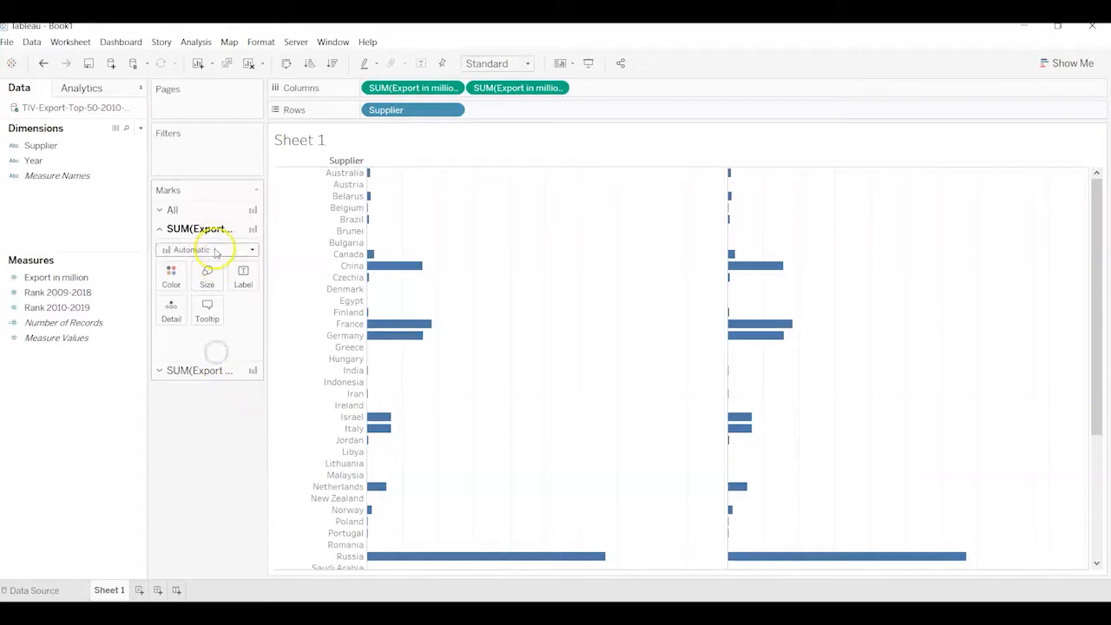
pyautogui.click(215, 249)
pyautogui.click(203, 279)
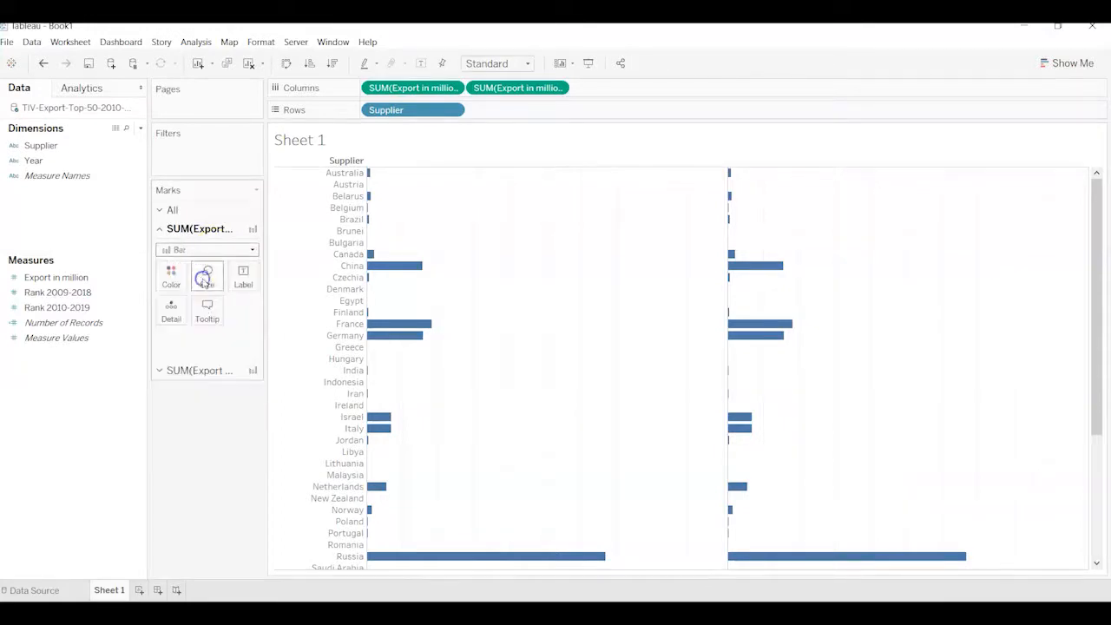
# Set the second Export in million measure's mark type to Circle and combine both measures on a dual axis.
pyautogui.click(194, 371)
pyautogui.click(206, 268)
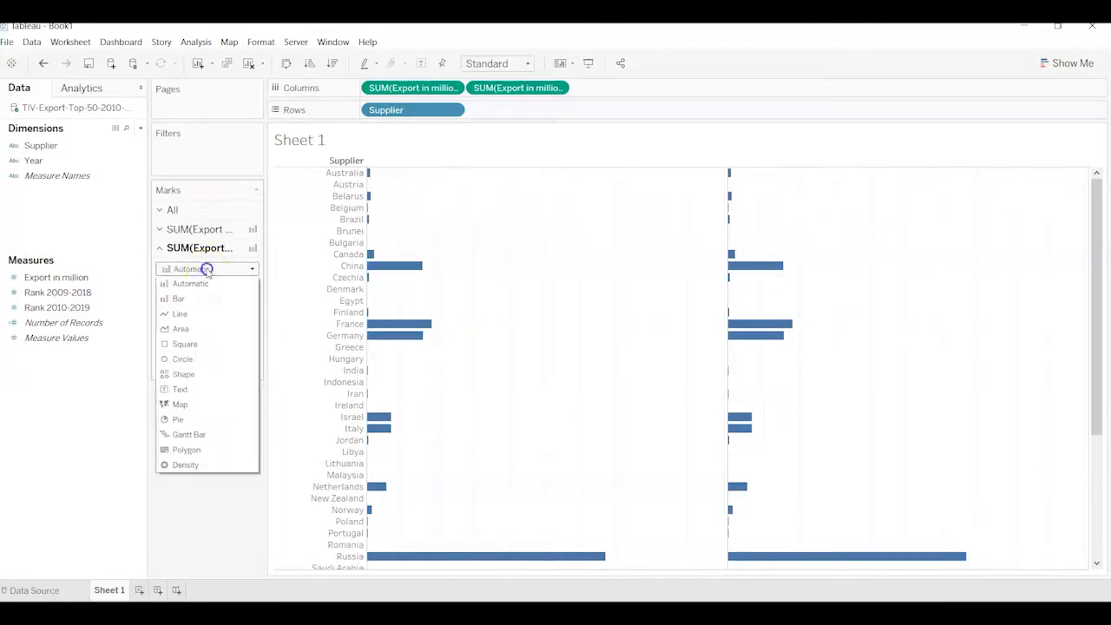
pyautogui.click(200, 360)
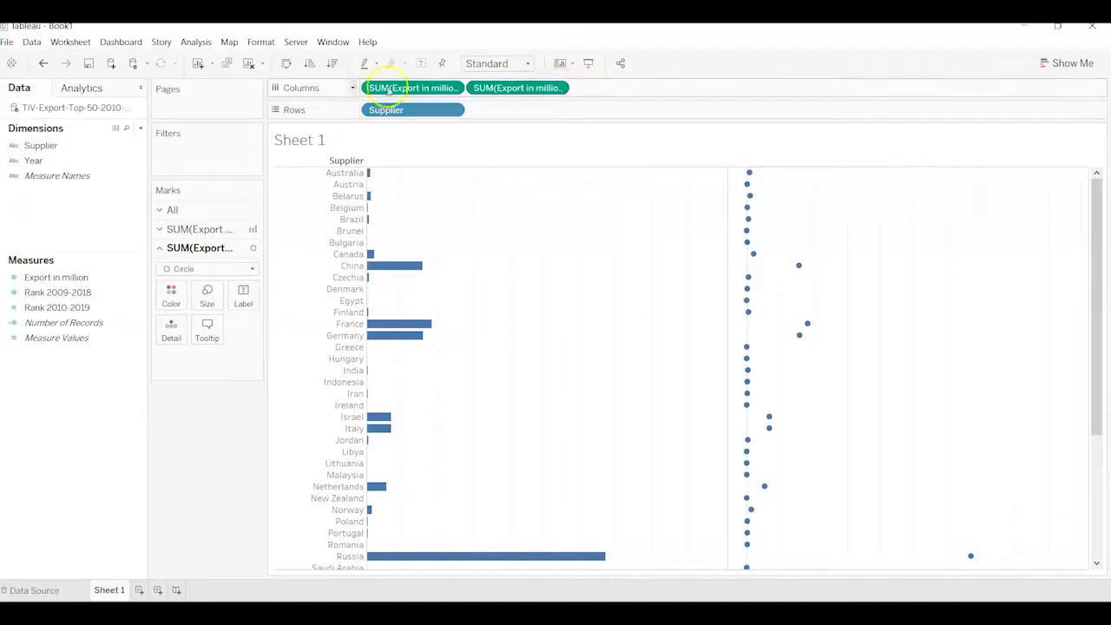
pyautogui.click(557, 88)
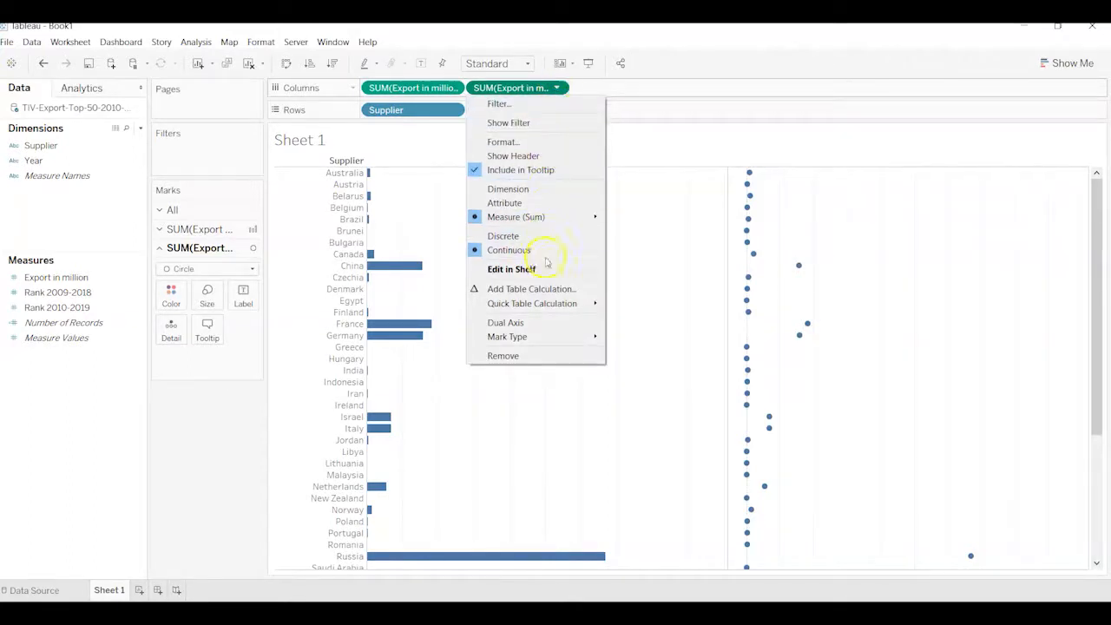
pyautogui.click(536, 324)
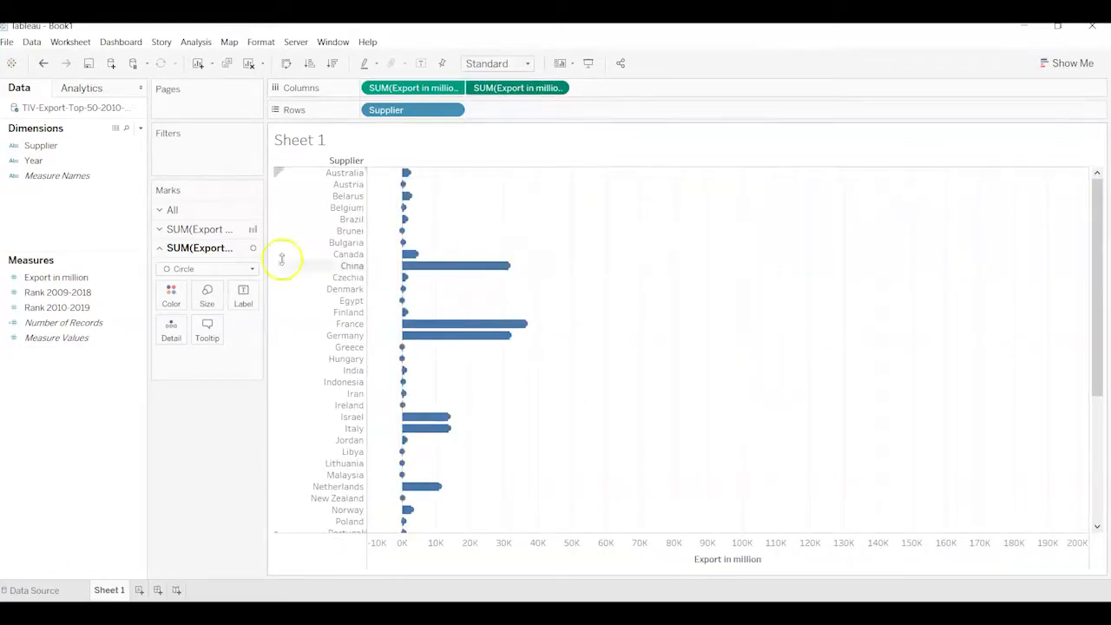
# Reduce the mark size of the first Export in million measure to turn its bars into thin sticks.
pyautogui.click(190, 228)
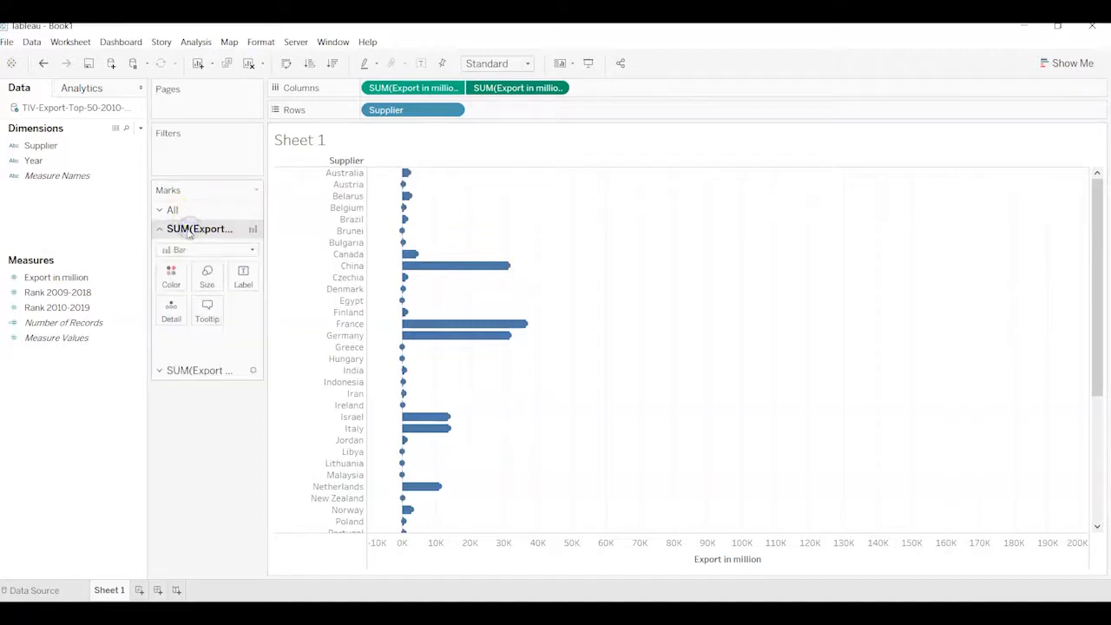
pyautogui.click(185, 228)
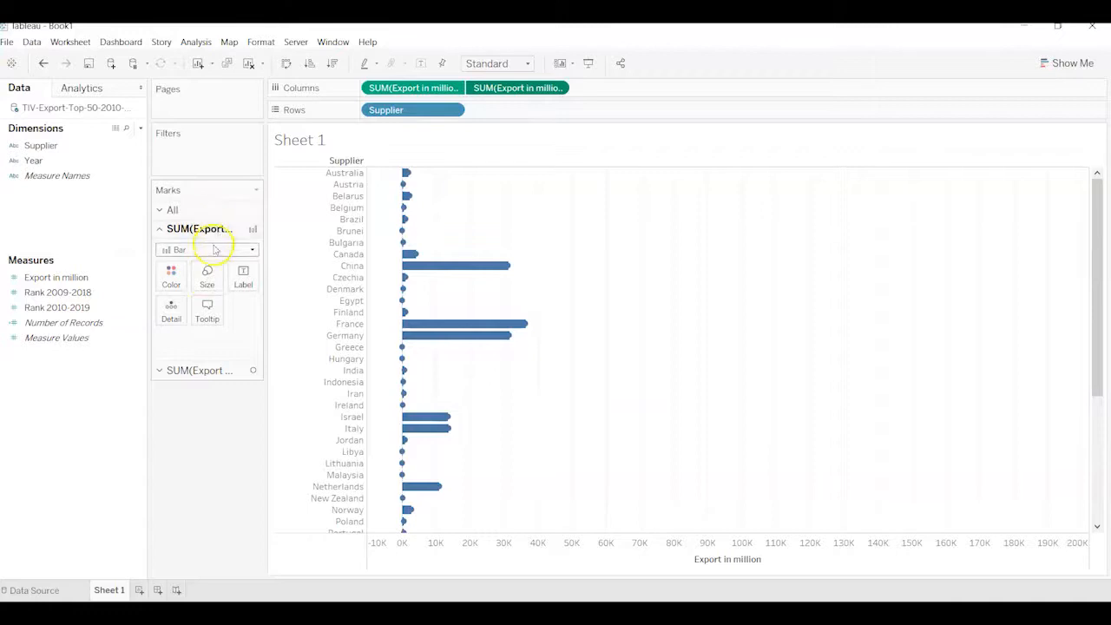
pyautogui.click(206, 277)
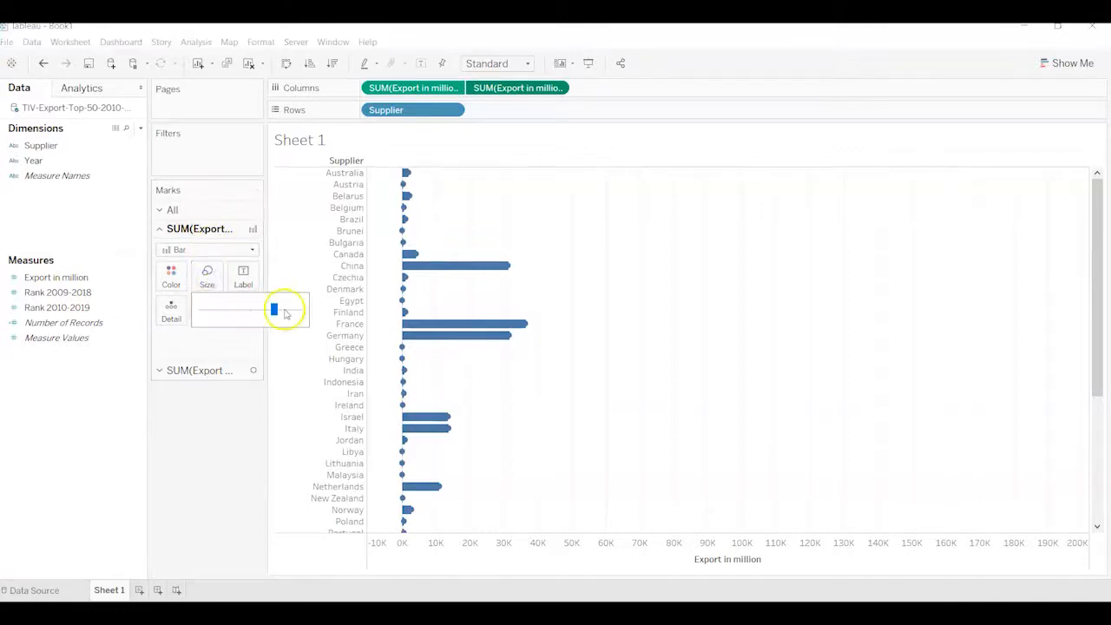
pyautogui.moveTo(273, 309); pyautogui.dragTo(236, 310)
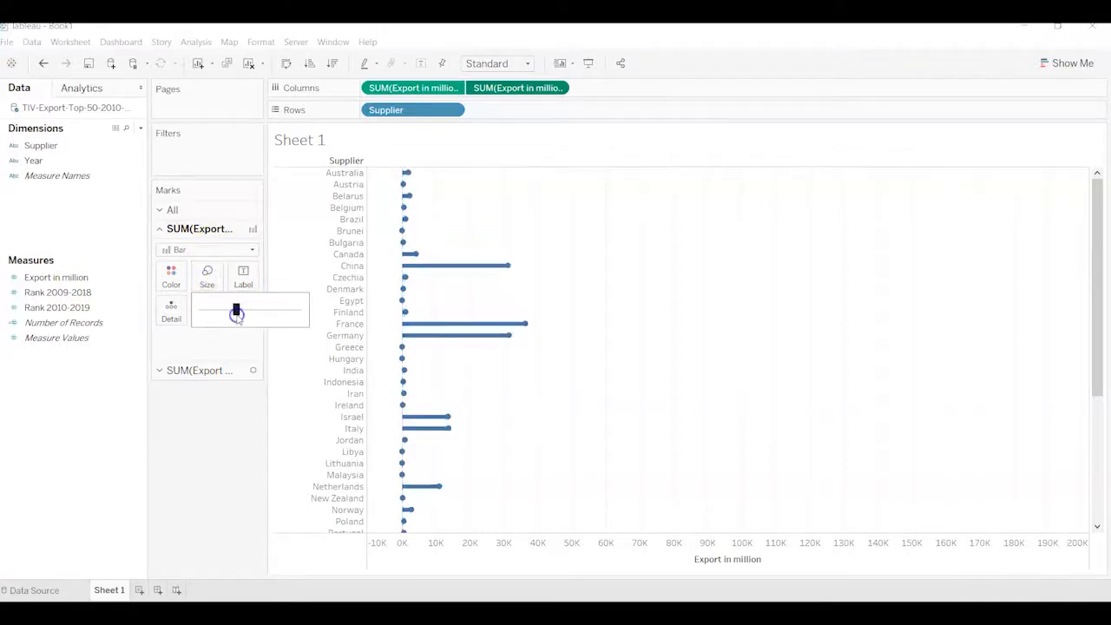
# Enlarge the circle marks of the second Export in million measure to form the lollipop heads.
pyautogui.click(204, 370)
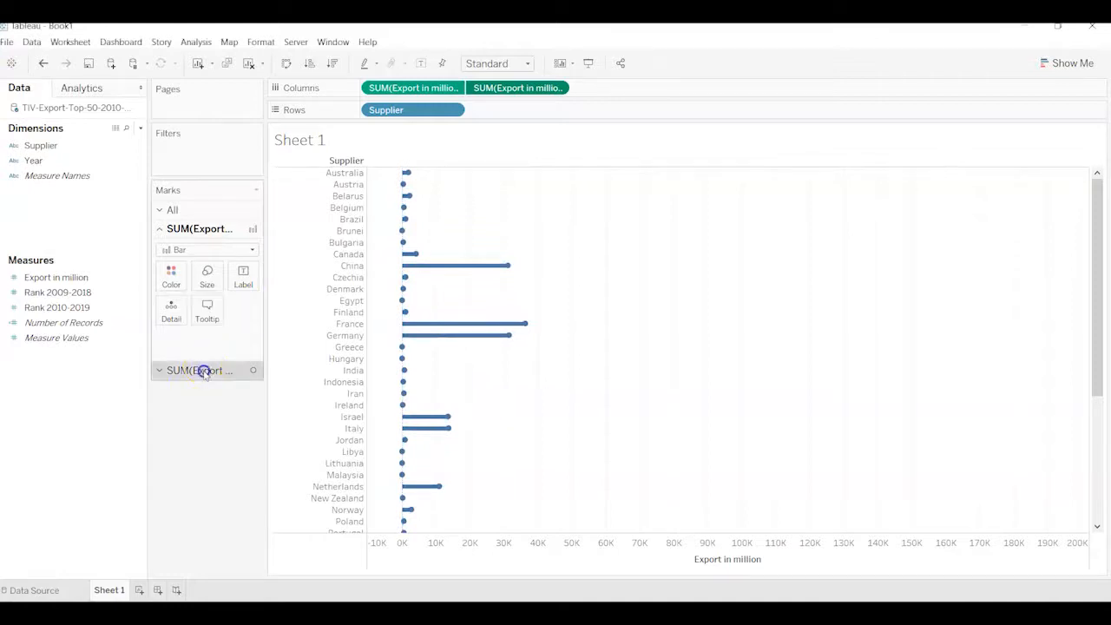
pyautogui.click(213, 298)
pyautogui.moveTo(226, 327); pyautogui.dragTo(246, 331)
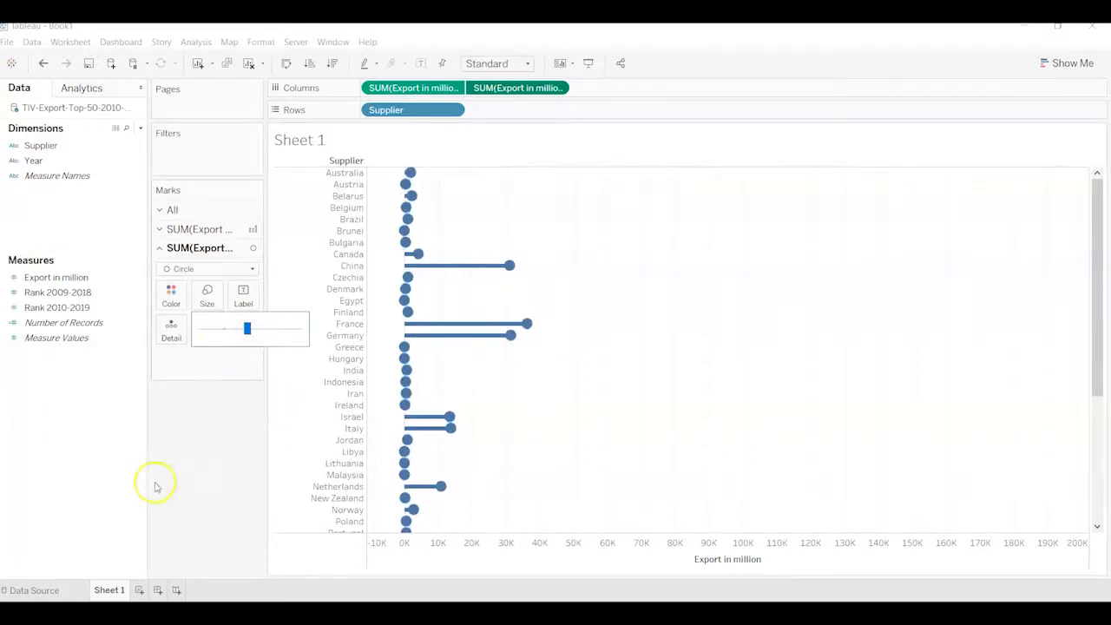
pyautogui.click(221, 480)
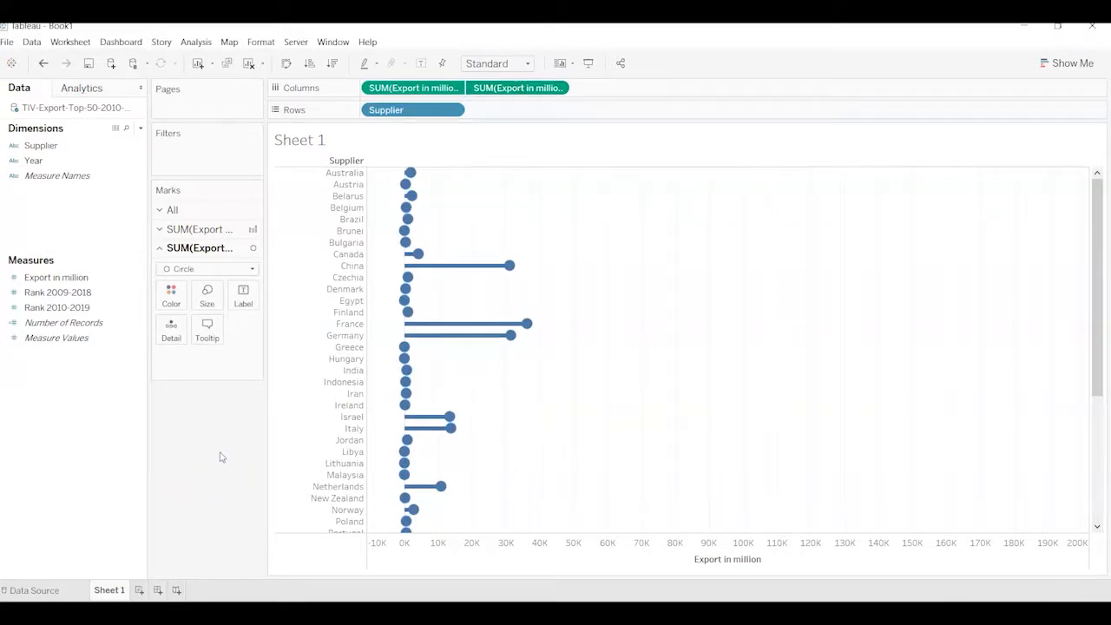
# Label the circles with Export in million and sort the suppliers by export in descending order.
pyautogui.click(66, 278)
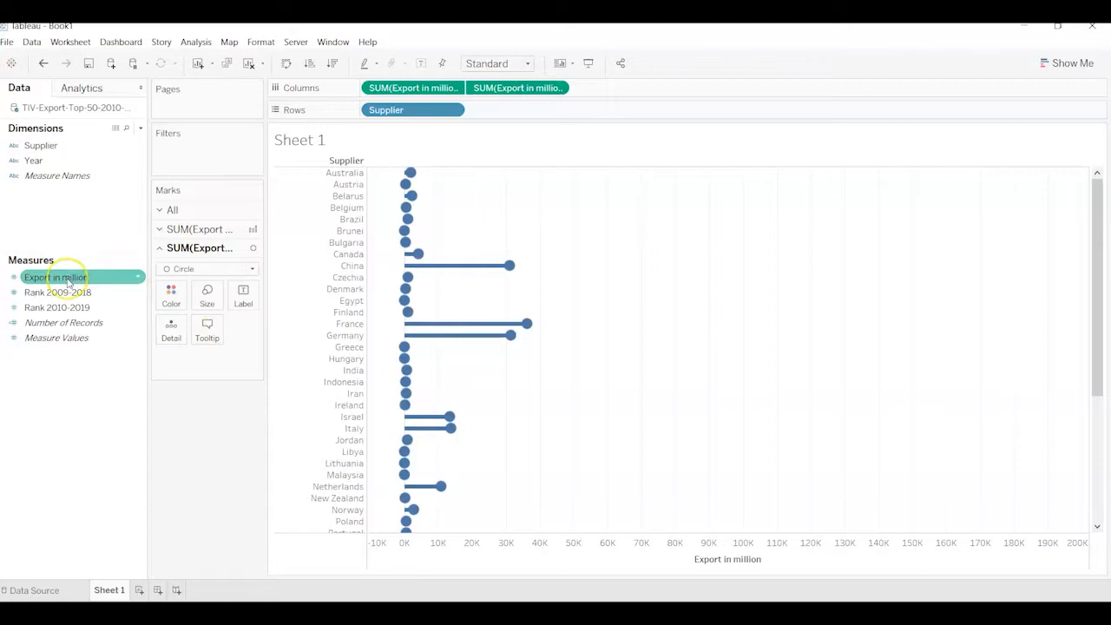
pyautogui.moveTo(68, 281); pyautogui.dragTo(242, 301)
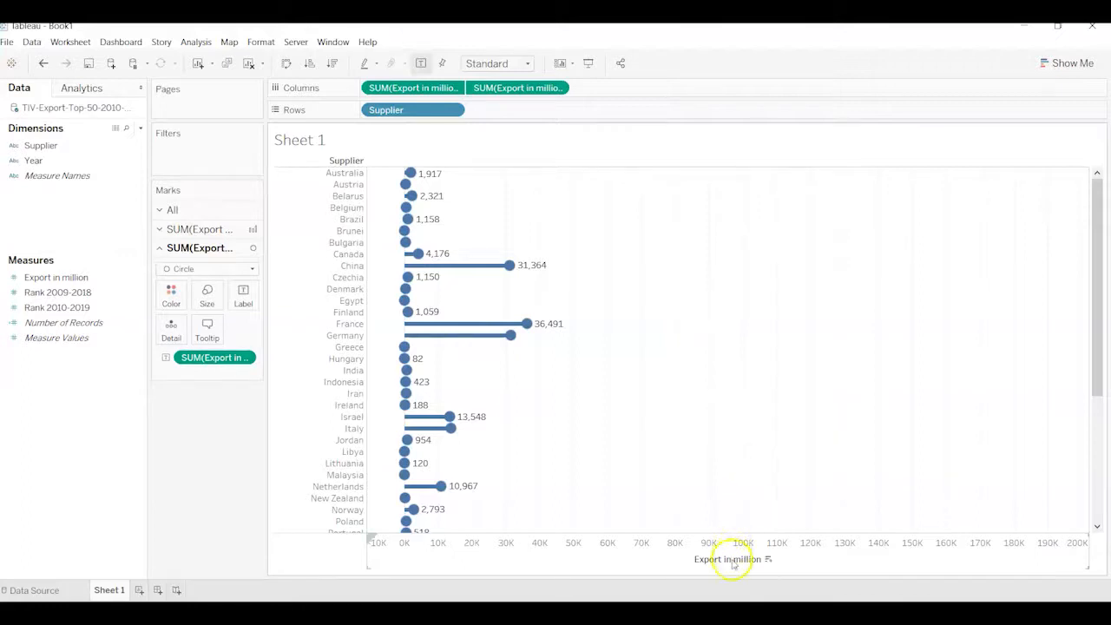
pyautogui.click(769, 559)
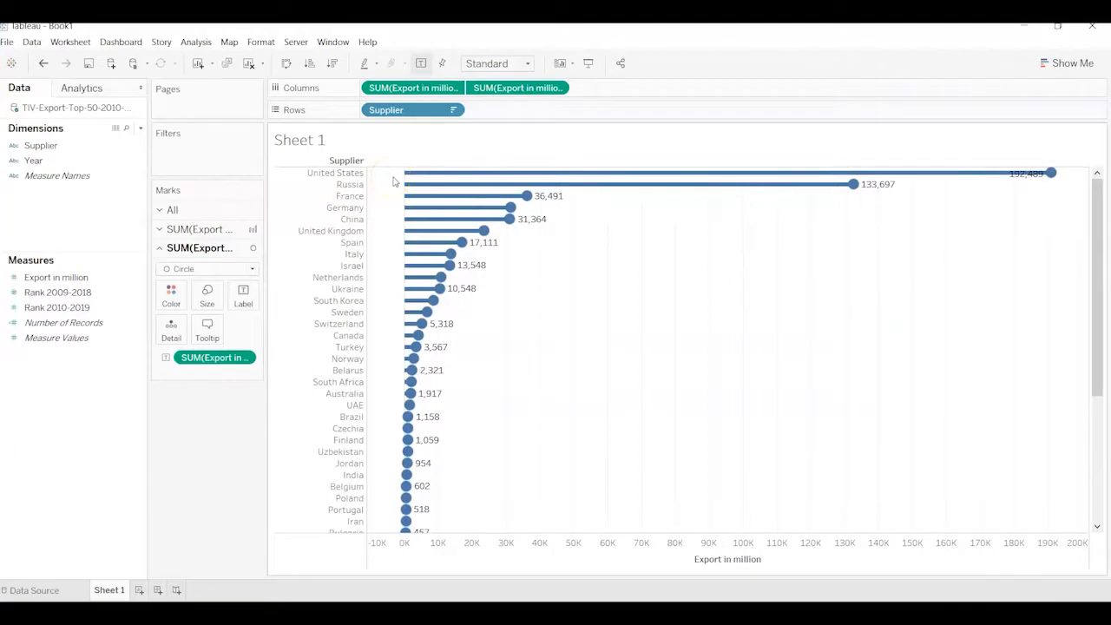
pyautogui.moveTo(1037, 175)
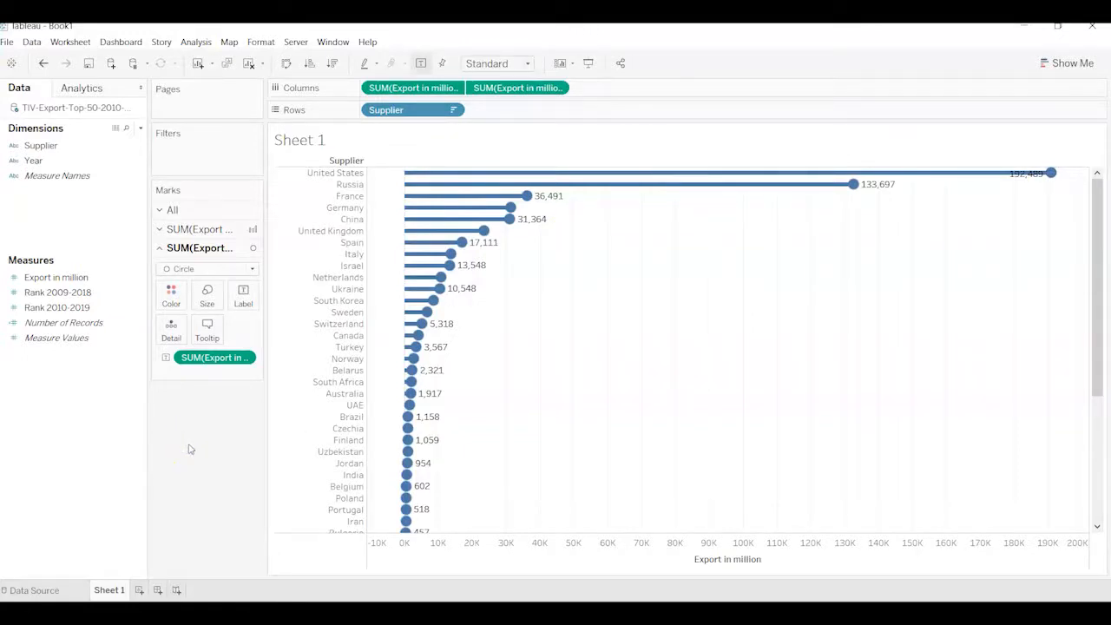
# Create a calculated field and name it Mean_Export by supplier.
pyautogui.click(141, 128)
pyautogui.click(131, 140)
pyautogui.click(612, 448)
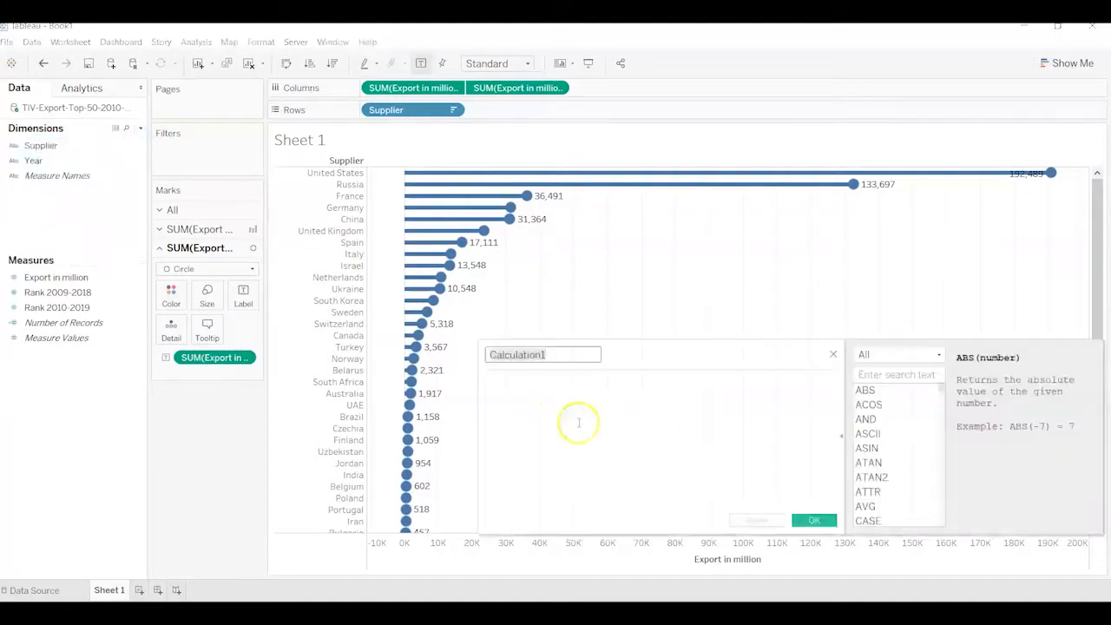
pyautogui.moveTo(567, 357); pyautogui.dragTo(481, 356)
pyautogui.click(577, 377)
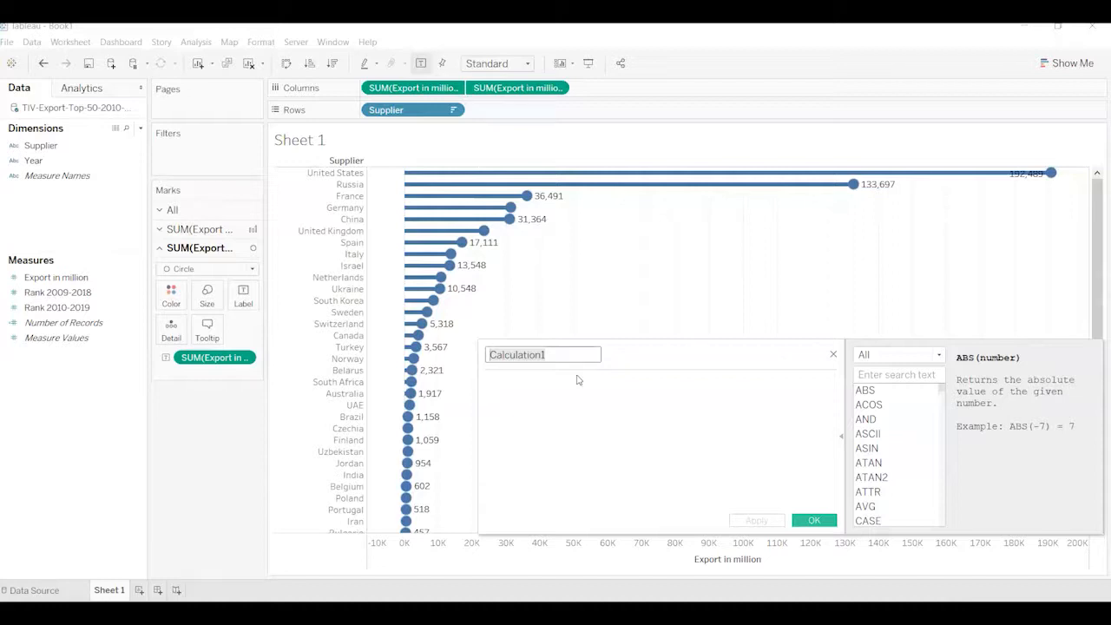
pyautogui.write('Mean_Export by suppl')
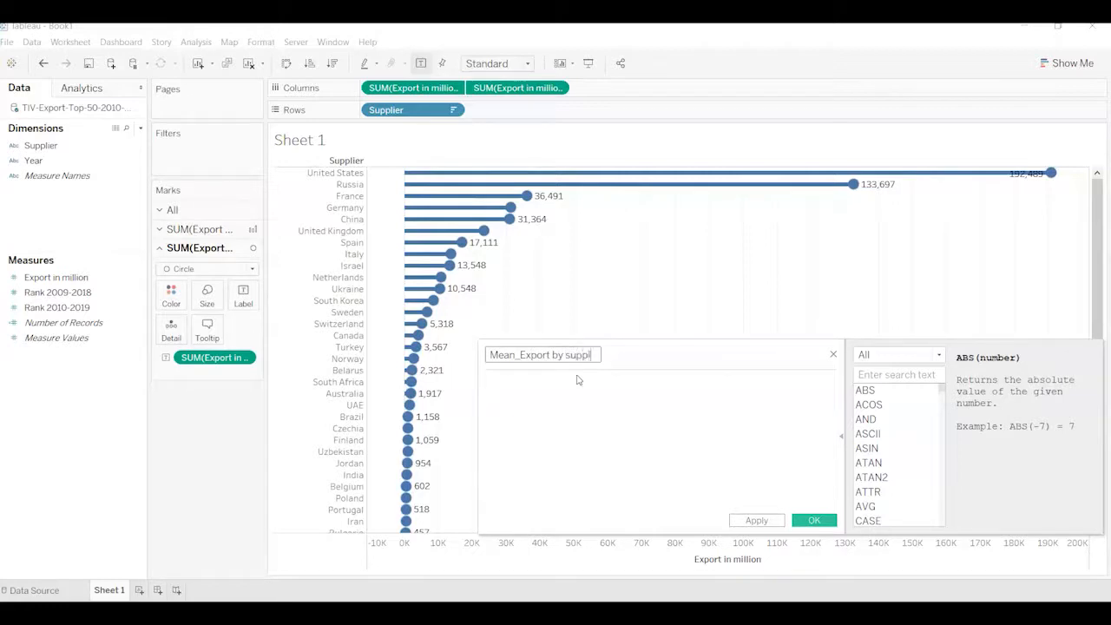
pyautogui.write('r')
# Enter the formula { FIXED [Supplier]:AVG([Export in million])} for the calculated field and save it.
pyautogui.click(565, 390)
pyautogui.write('{ FIXED supp')
pyautogui.press('Return')
pyautogui.write(':a')
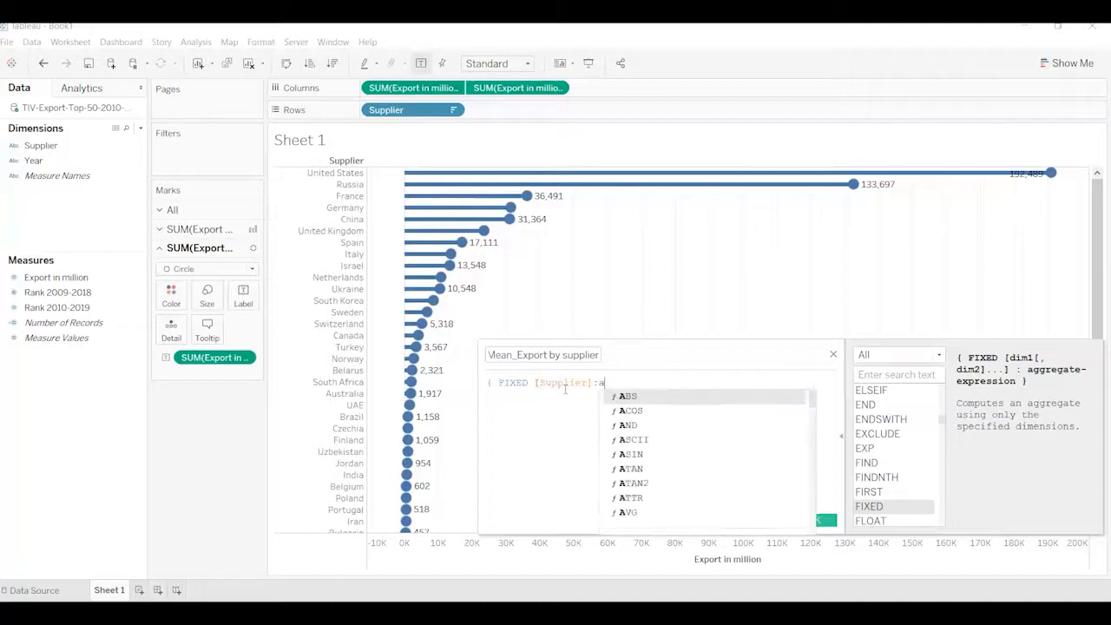
pyautogui.write('vg')
pyautogui.press('Return')
pyautogui.write('expor')
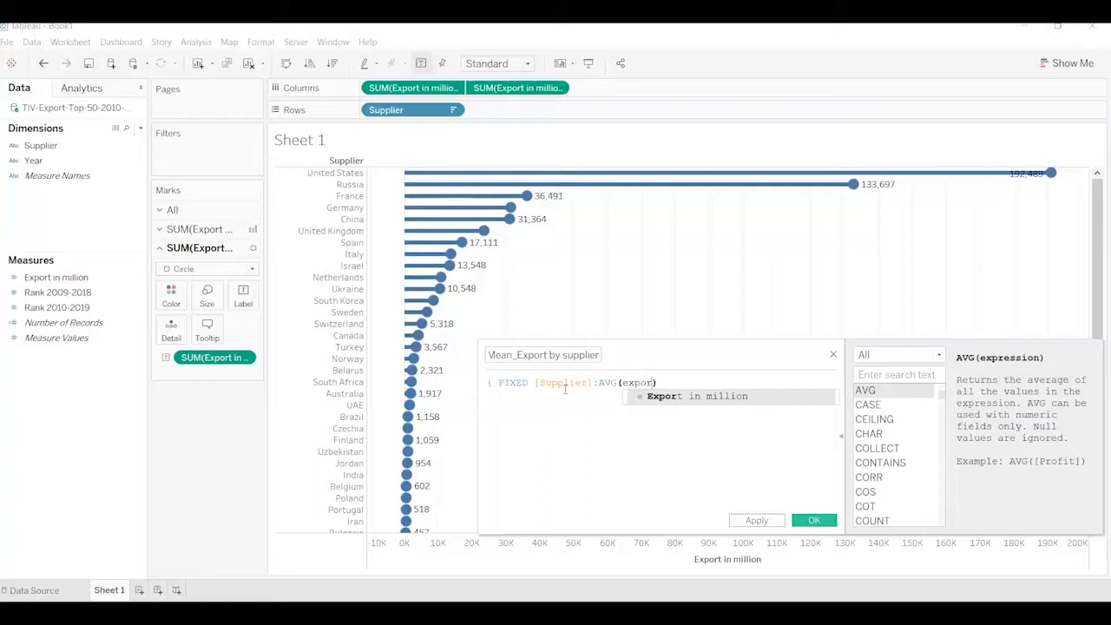
pyautogui.press('Return')
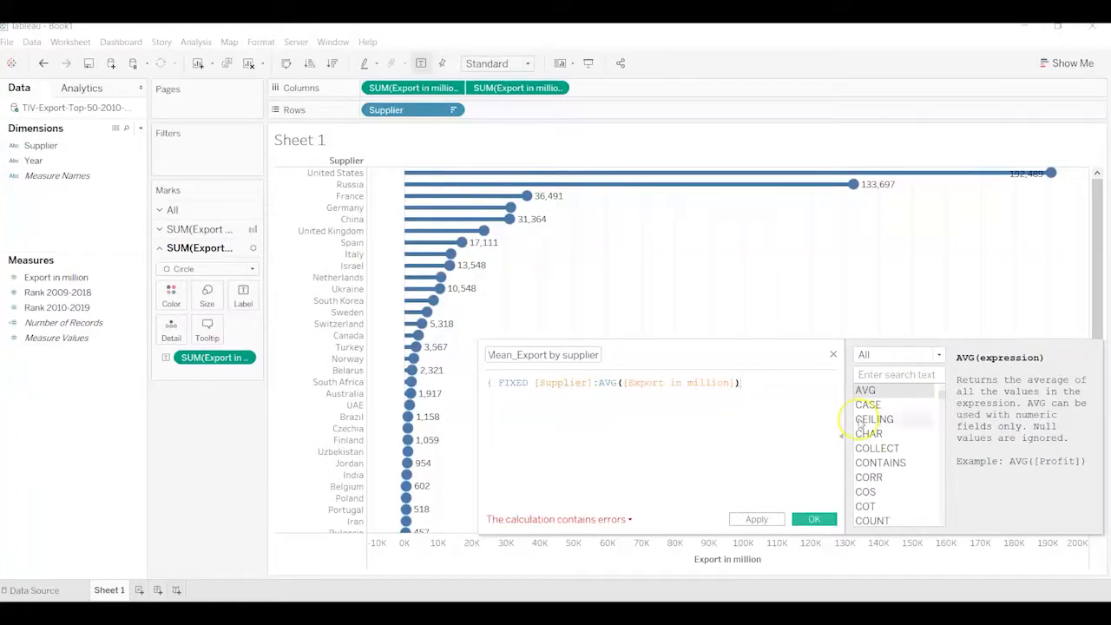
pyautogui.write('}')
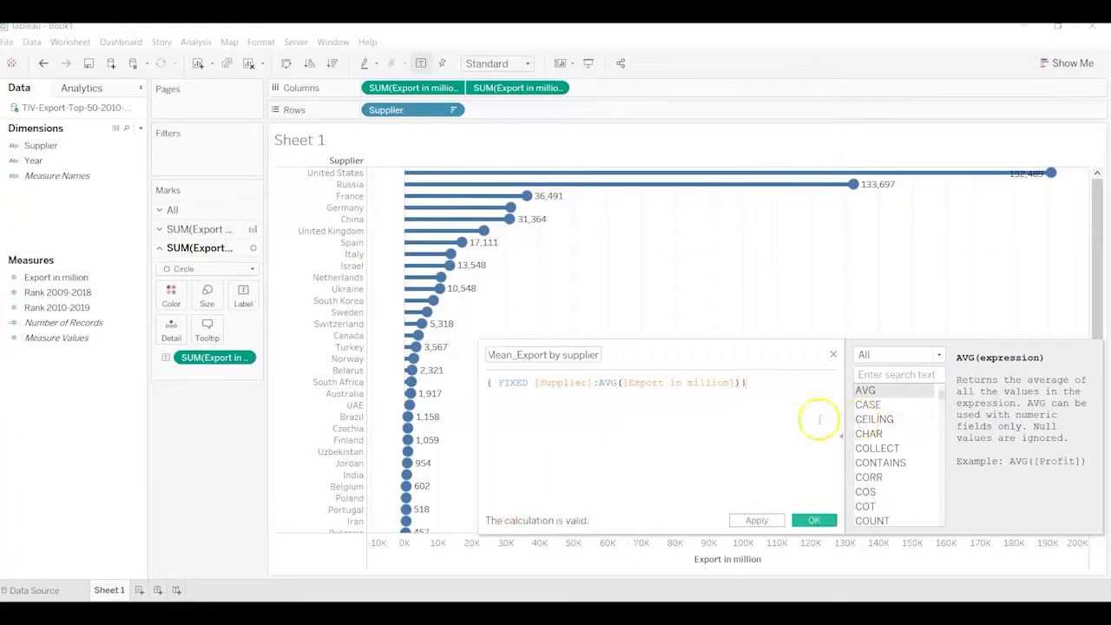
pyautogui.click(812, 519)
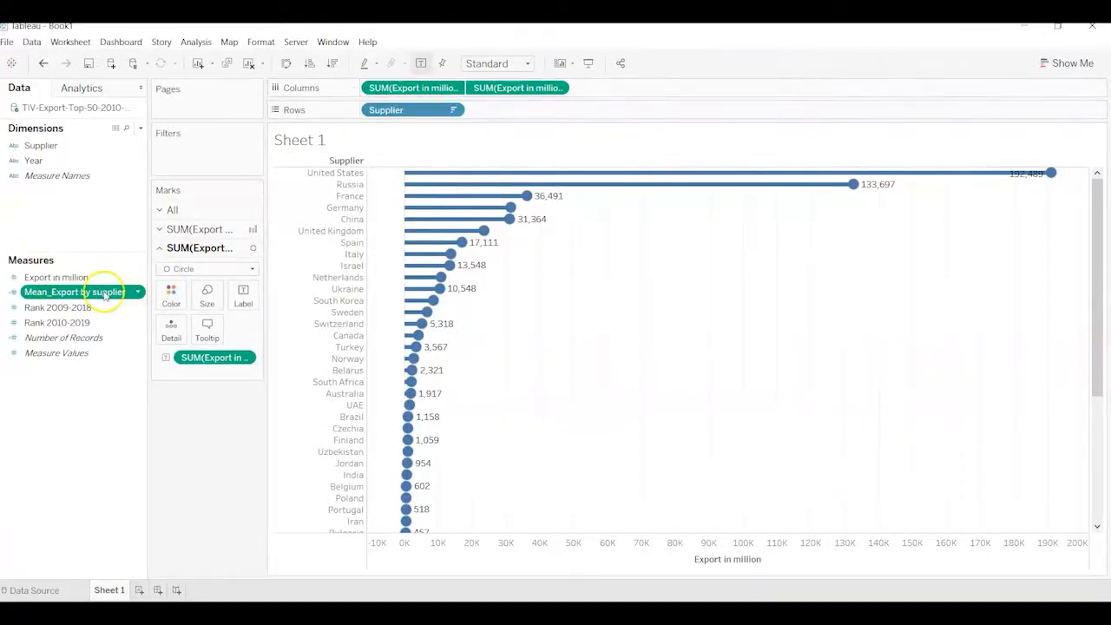
# Replace both Export in million measures in the columns with two copies of Mean_Export by supplier.
pyautogui.moveTo(518, 88); pyautogui.dragTo(198, 444)
pyautogui.moveTo(401, 88); pyautogui.dragTo(211, 436)
pyautogui.moveTo(83, 292); pyautogui.dragTo(397, 90)
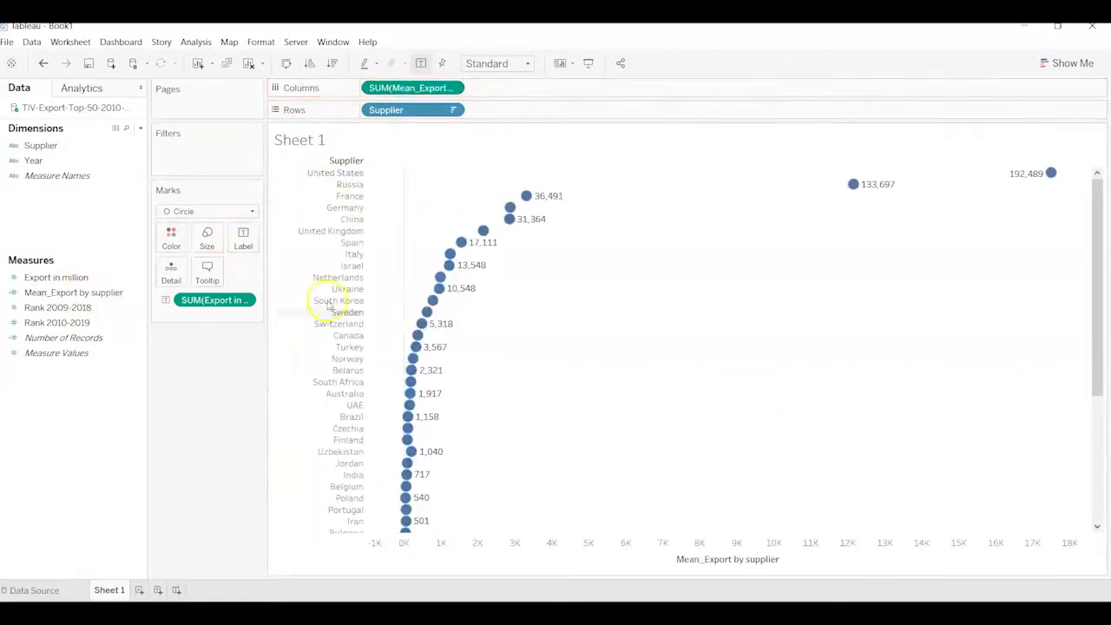
pyautogui.click(113, 293)
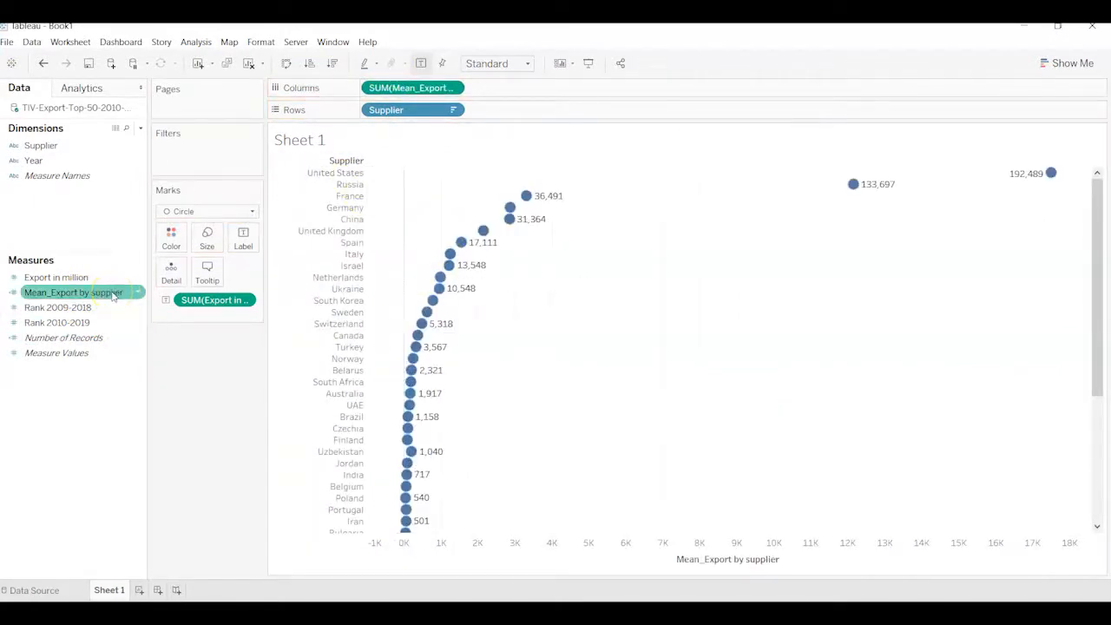
pyautogui.click(113, 295)
pyautogui.moveTo(113, 293); pyautogui.dragTo(563, 88)
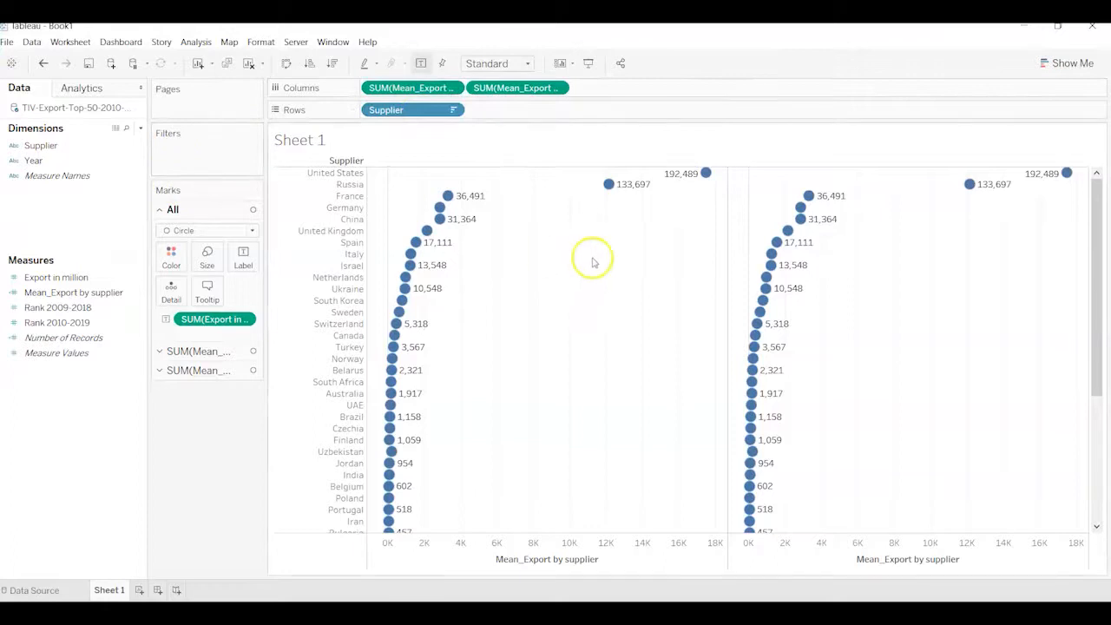
# Set the first Mean_Export by supplier measure's mark type to Bar and reduce its size to form thin sticks.
pyautogui.click(217, 351)
pyautogui.click(238, 249)
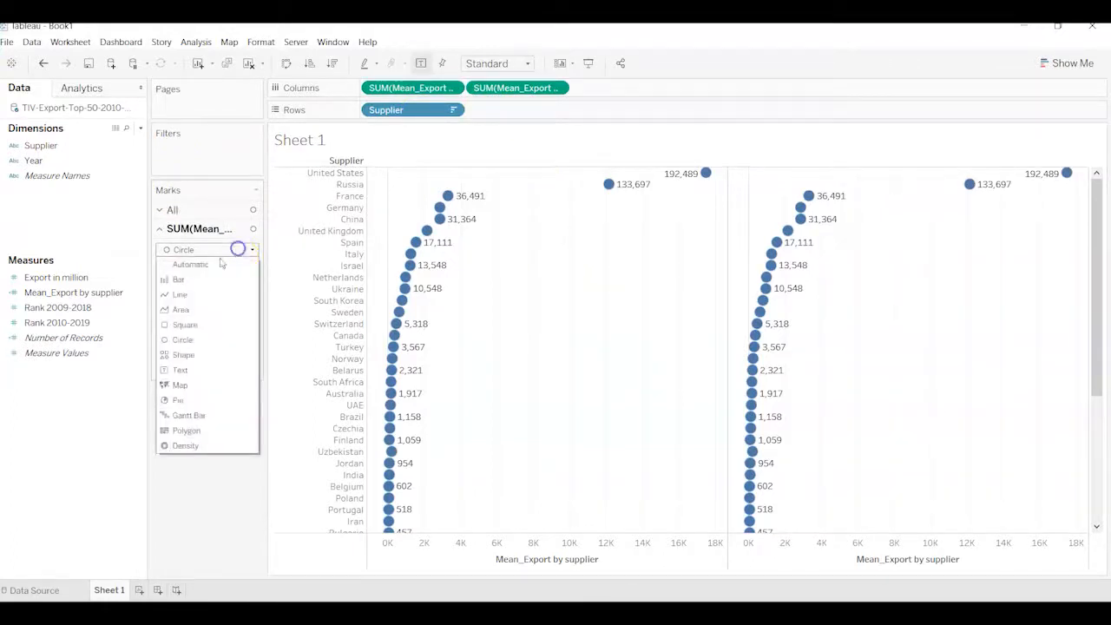
pyautogui.click(195, 280)
pyautogui.click(206, 368)
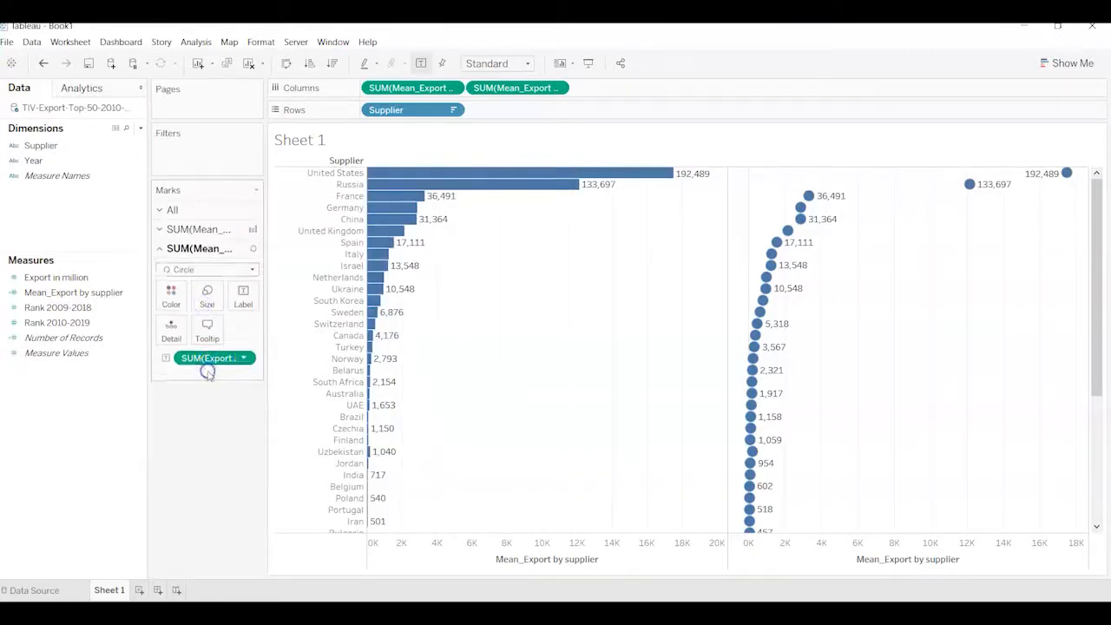
pyautogui.click(219, 229)
pyautogui.click(208, 276)
pyautogui.moveTo(292, 311); pyautogui.dragTo(220, 311)
pyautogui.click(202, 434)
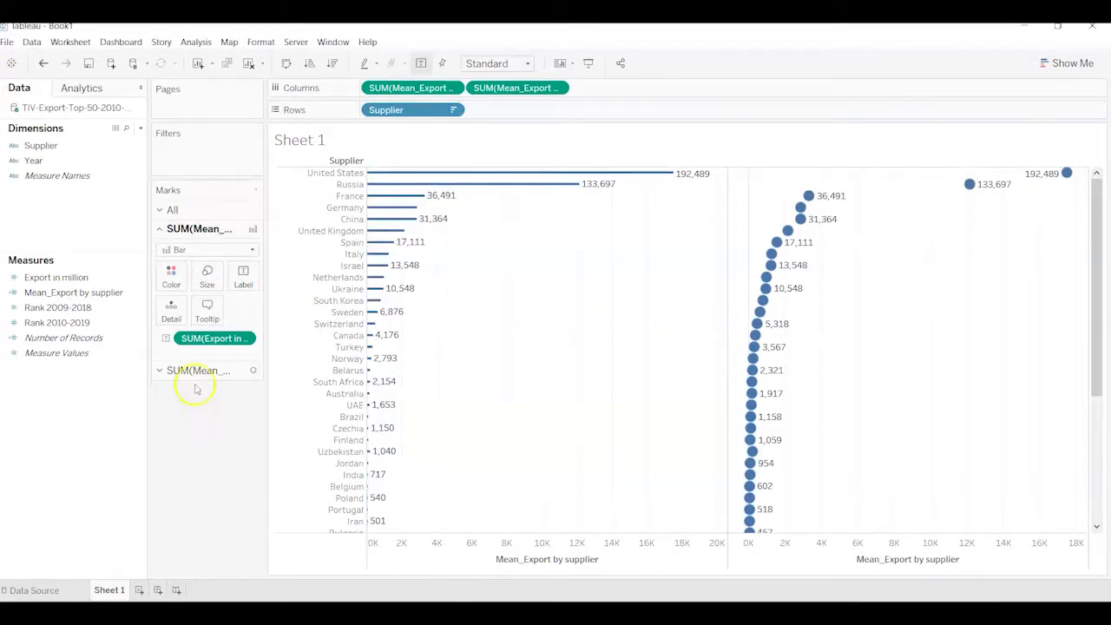
# Combine both Mean_Export by supplier measures on a dual axis and remove the Export in million labels from both.
pyautogui.click(558, 87)
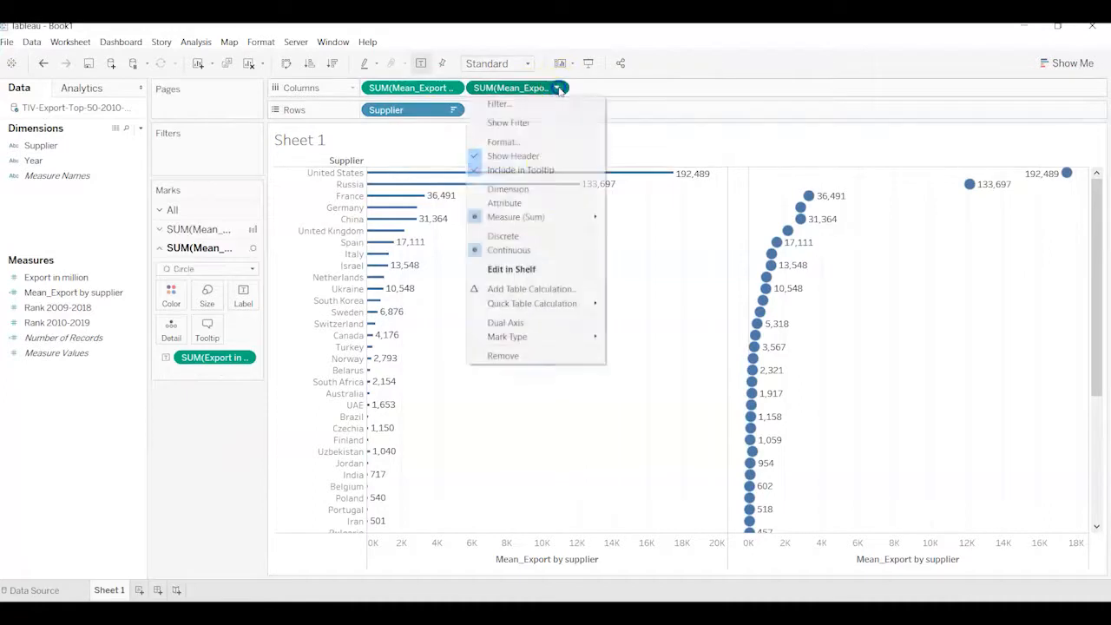
pyautogui.click(510, 322)
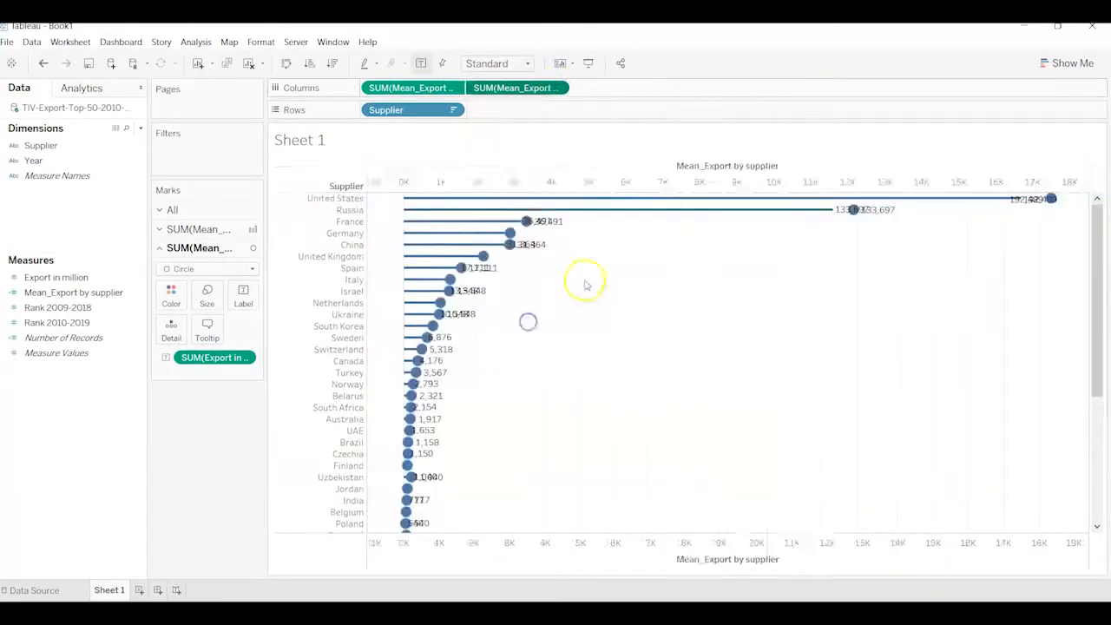
pyautogui.moveTo(529, 249)
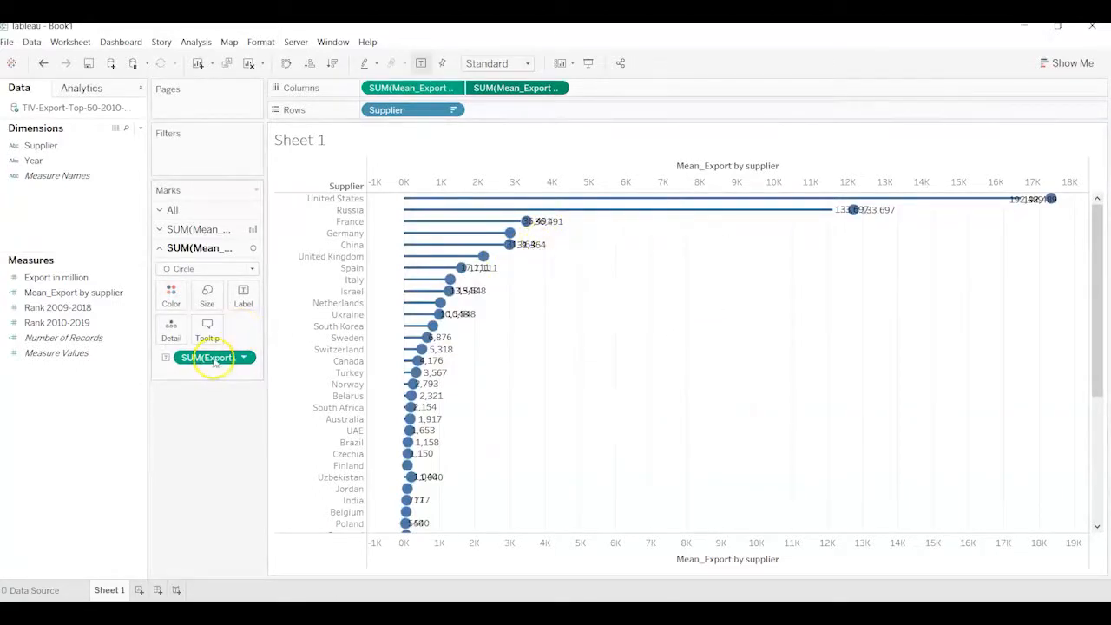
pyautogui.moveTo(211, 356); pyautogui.dragTo(207, 433)
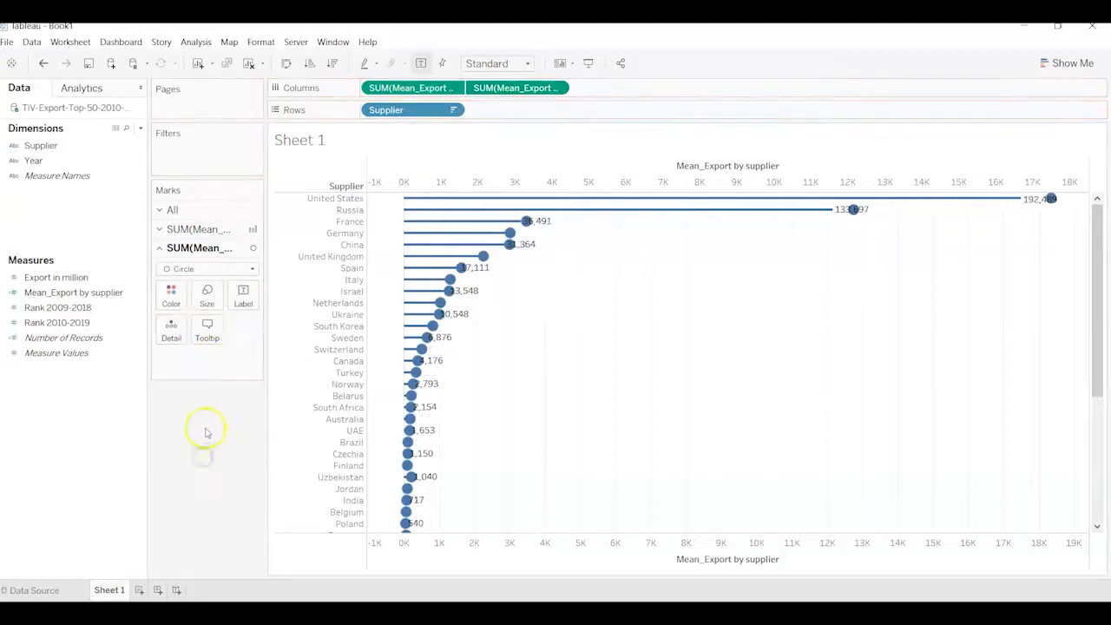
pyautogui.click(213, 228)
pyautogui.moveTo(211, 338); pyautogui.dragTo(199, 457)
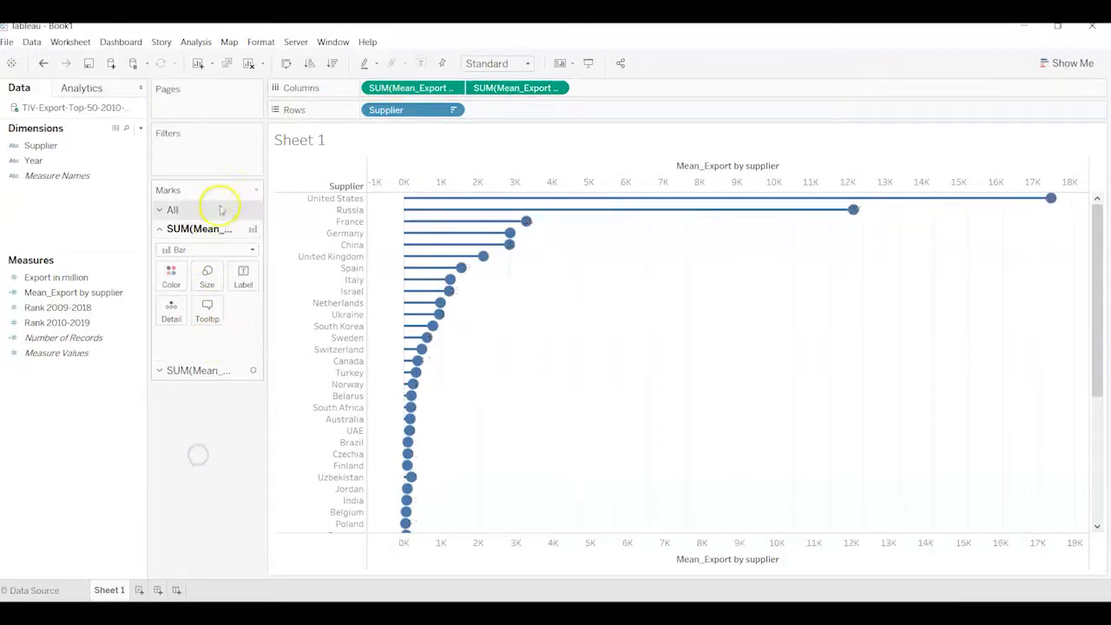
# Label the circles with Mean_Export by supplier and sort the suppliers by mean export in descending order.
pyautogui.click(187, 370)
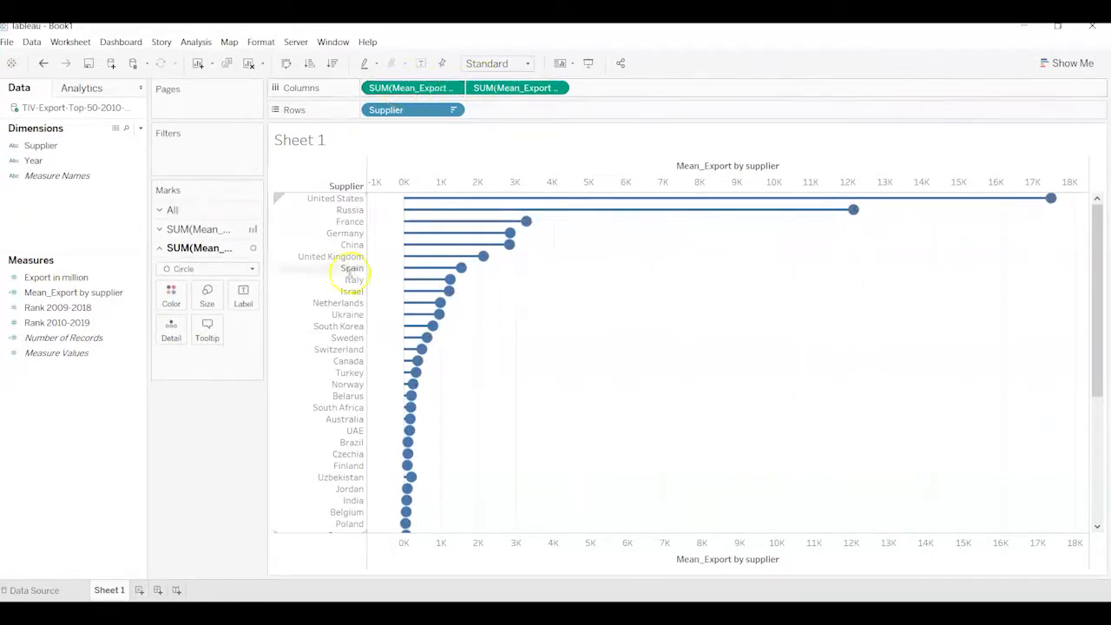
pyautogui.click(132, 295)
pyautogui.moveTo(129, 295); pyautogui.dragTo(244, 296)
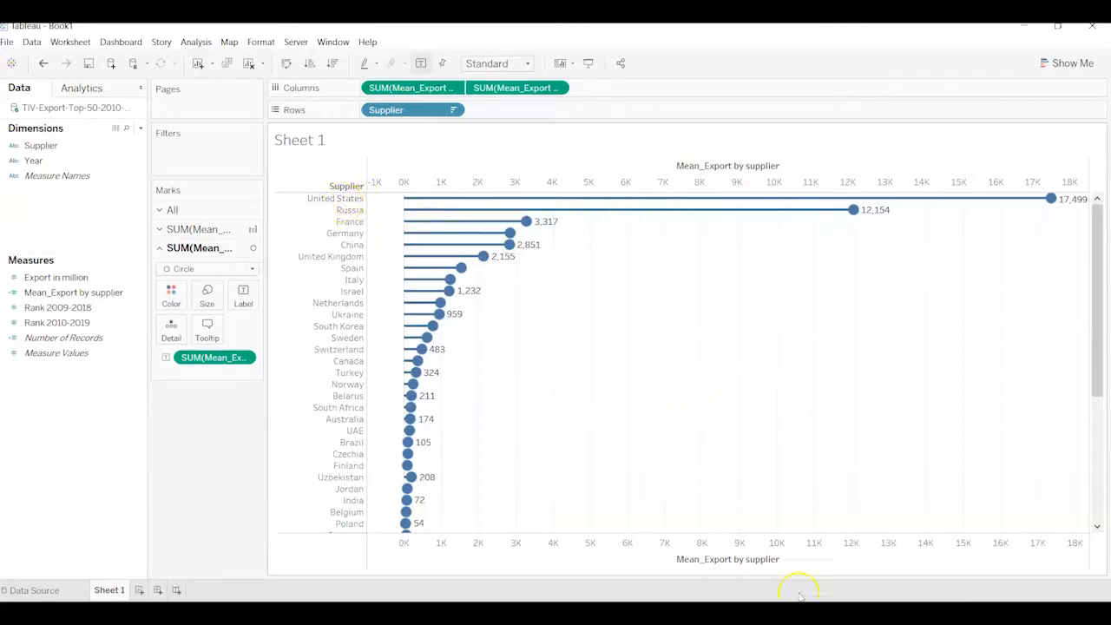
pyautogui.click(785, 560)
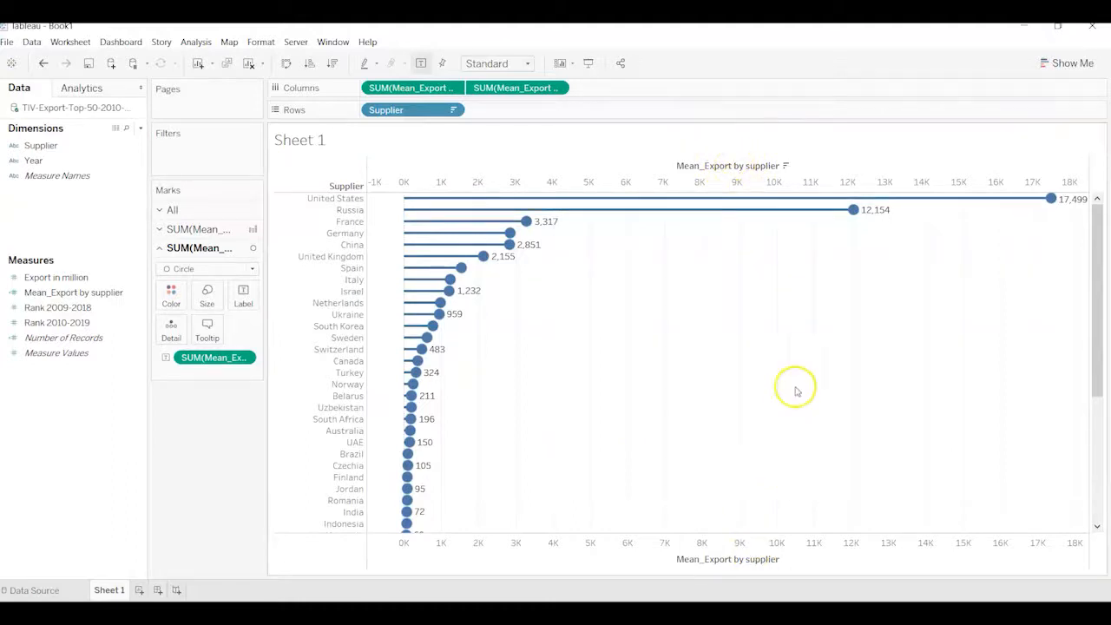
# Synchronize the two Mean_Export by supplier axes and hide the upper axis header.
pyautogui.click(705, 180)
pyautogui.rightClick(705, 181)
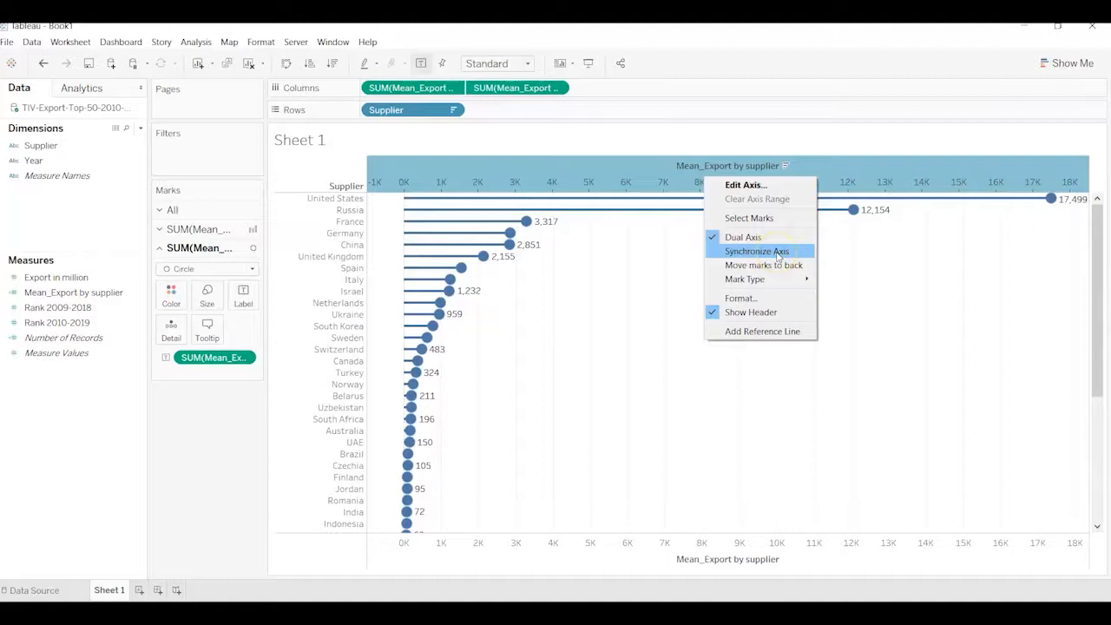
pyautogui.click(755, 251)
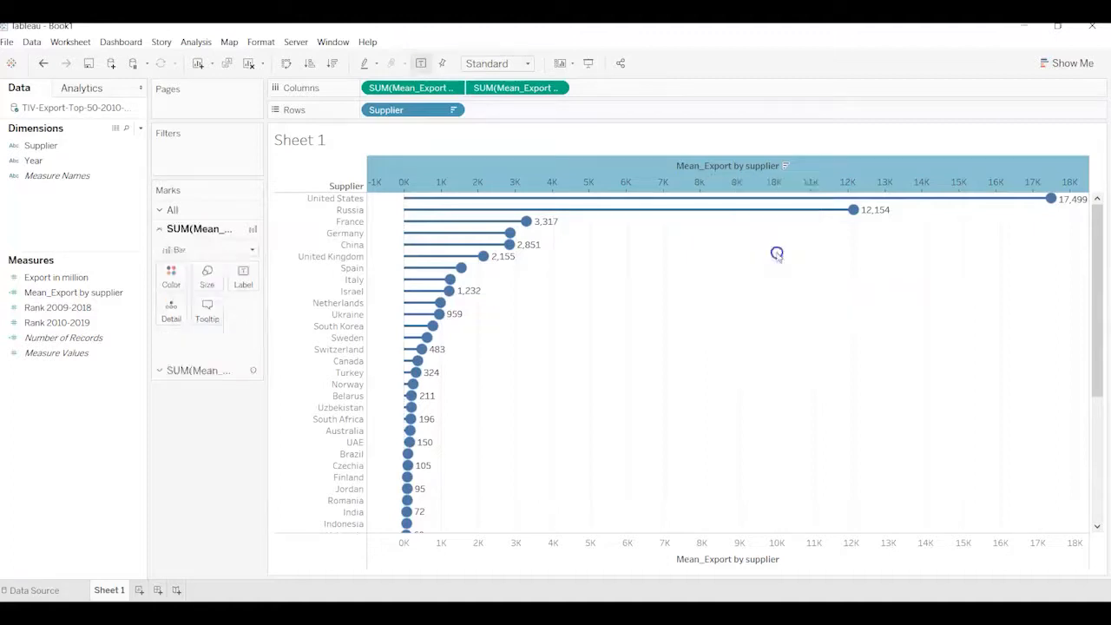
pyautogui.rightClick(735, 181)
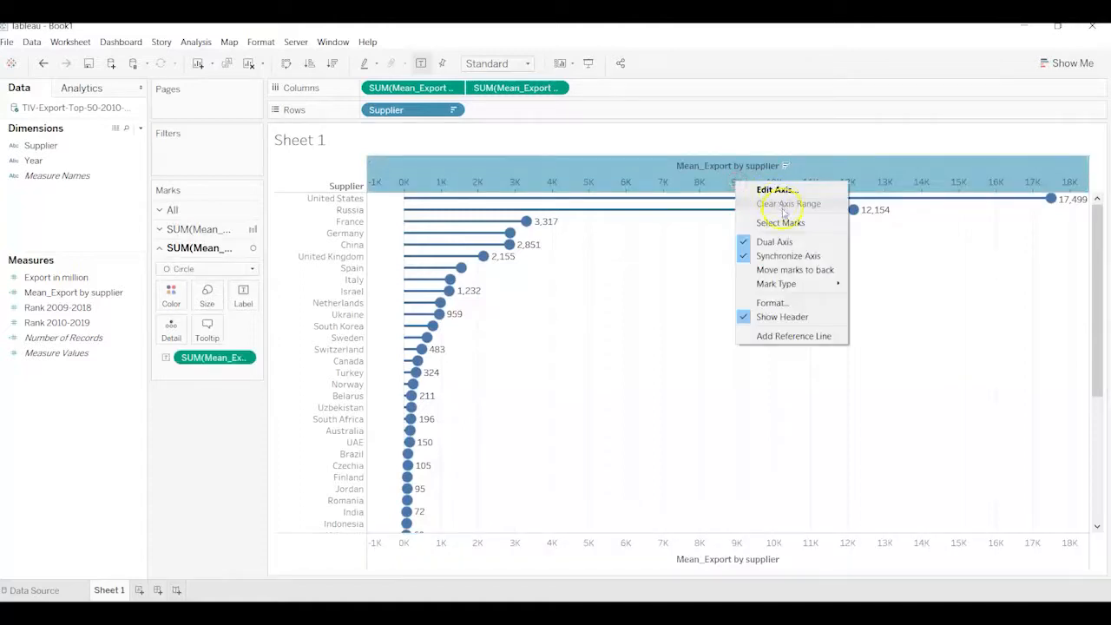
pyautogui.click(825, 320)
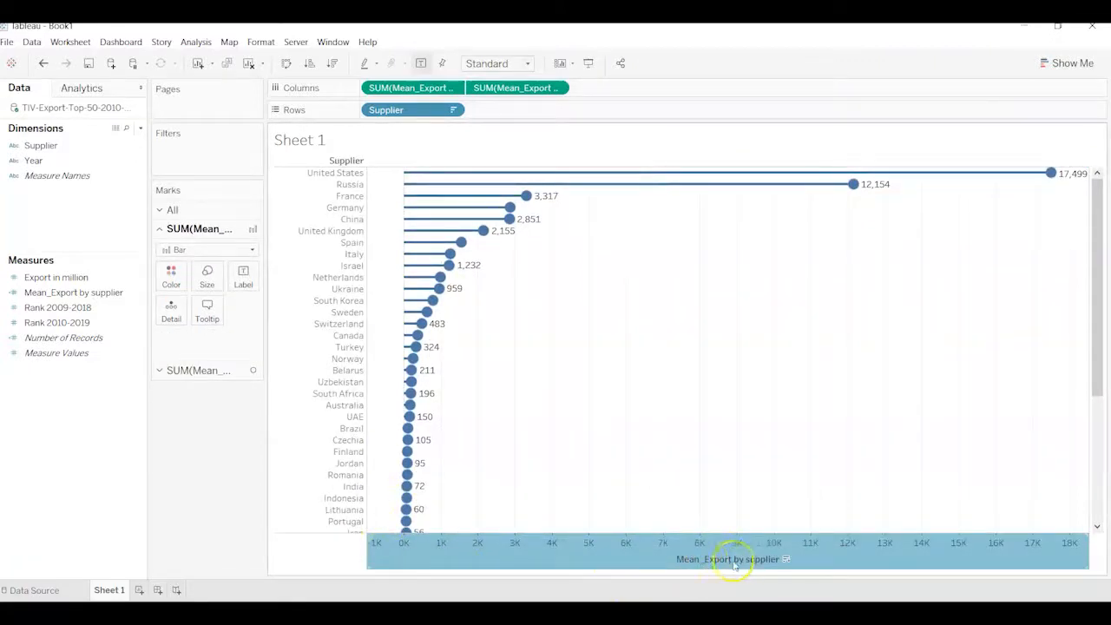
# Format the worksheet's lines by setting the grid lines to None.
pyautogui.moveTo(745, 564)
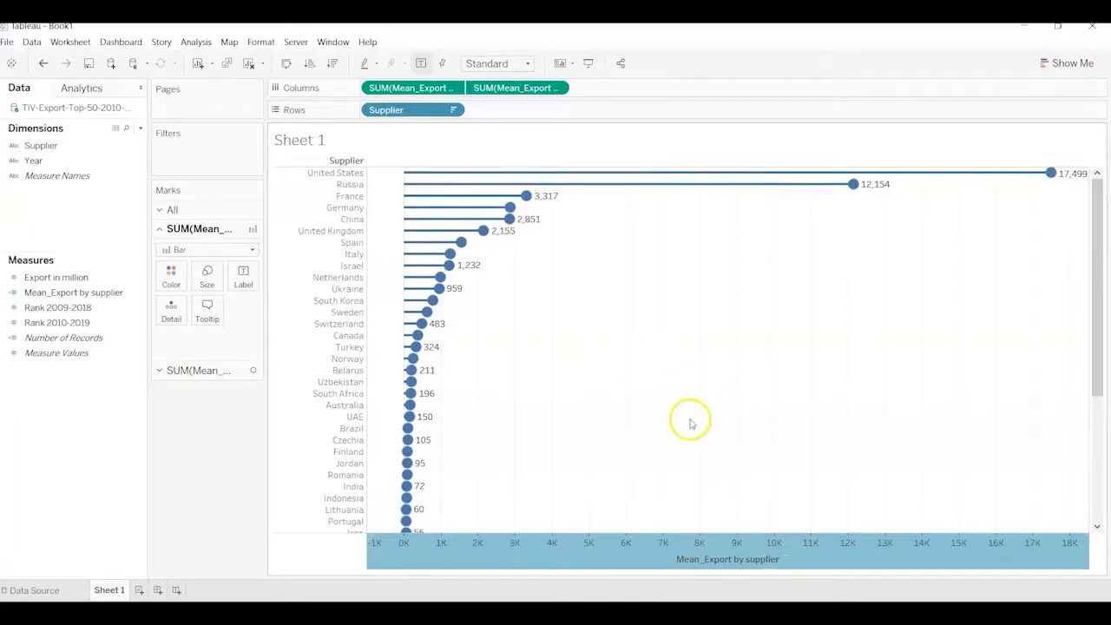
pyautogui.rightClick(656, 381)
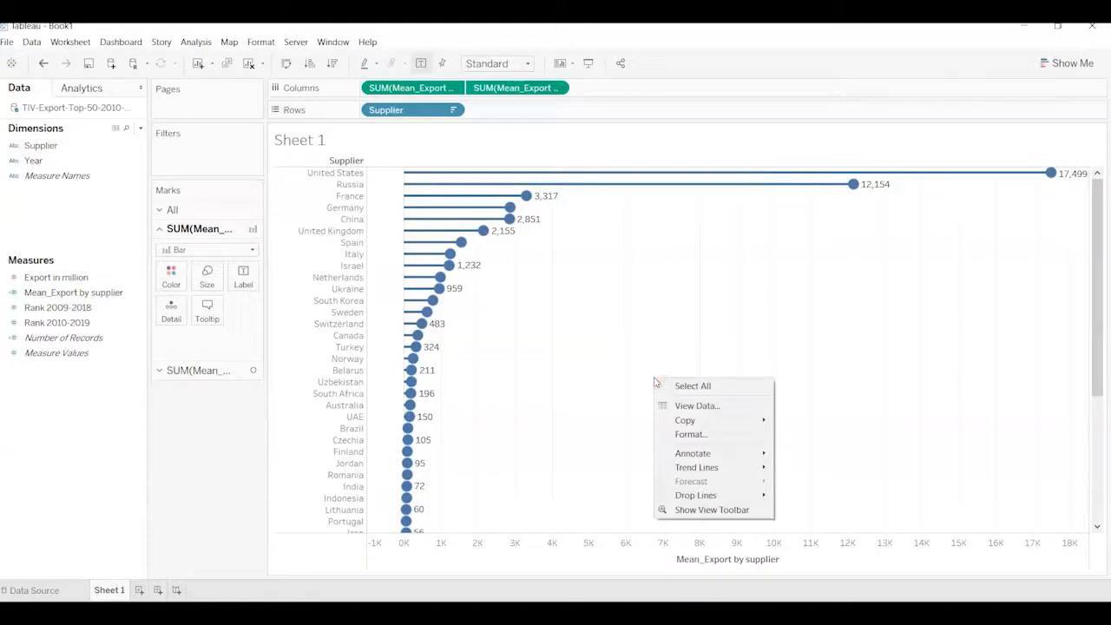
pyautogui.click(688, 434)
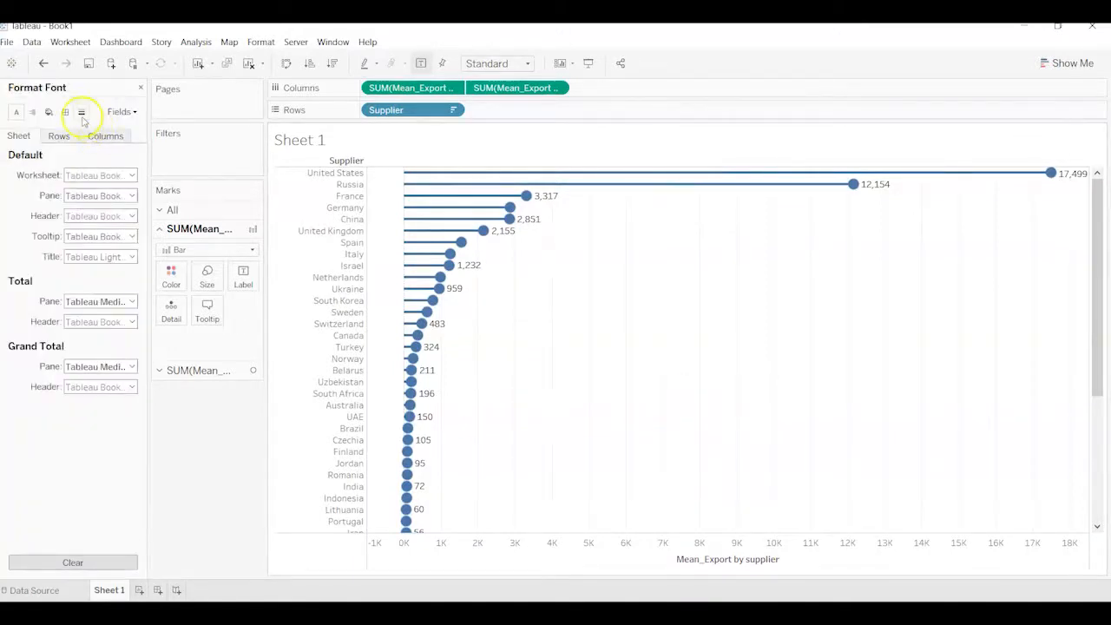
pyautogui.click(82, 113)
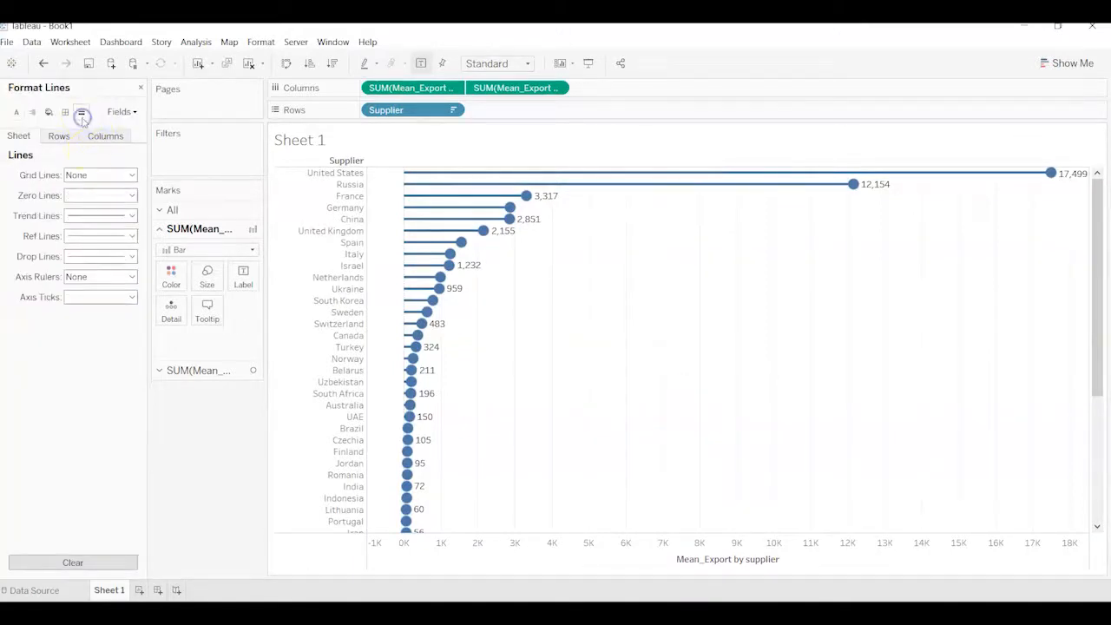
pyautogui.click(102, 177)
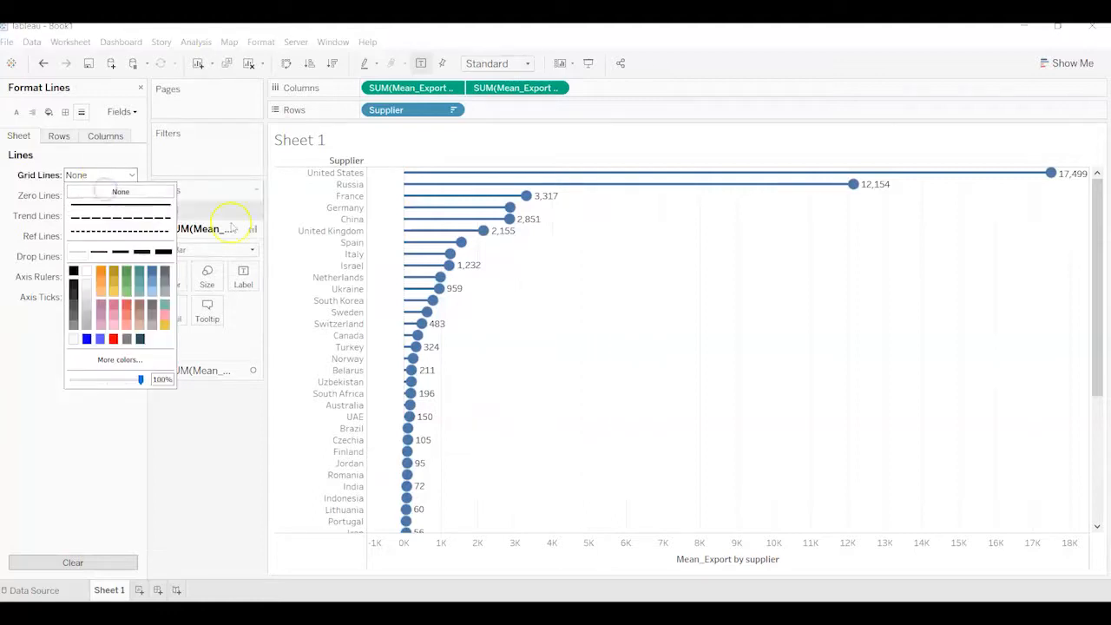
pyautogui.click(182, 451)
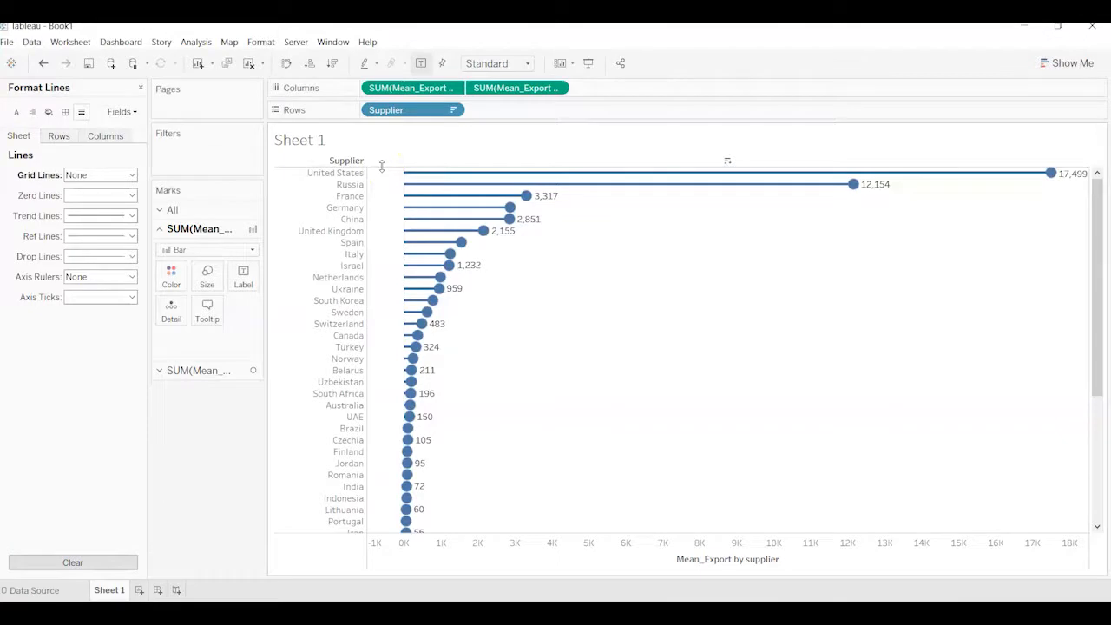
# Format the worksheet's borders by setting the row divider's pane and header to None.
pyautogui.click(64, 111)
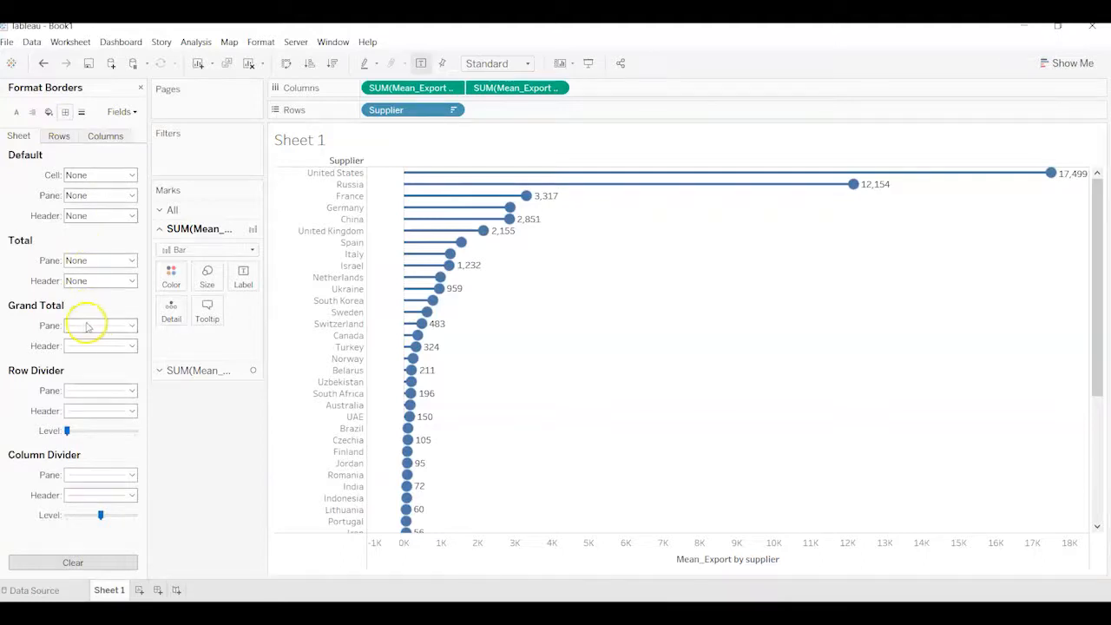
pyautogui.click(76, 392)
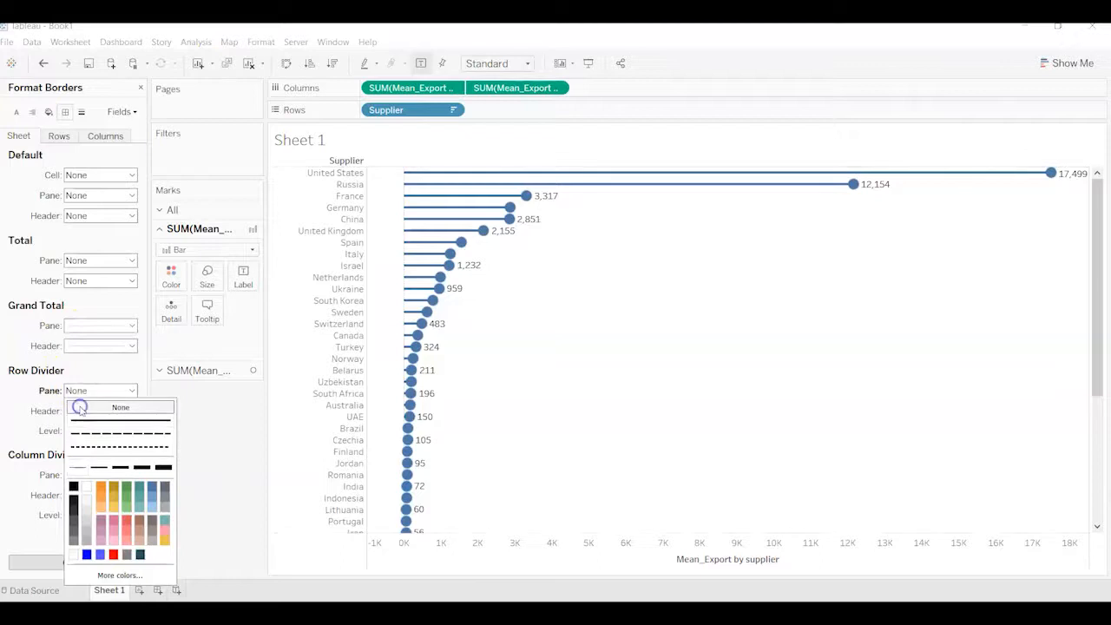
pyautogui.click(193, 445)
pyautogui.click(336, 544)
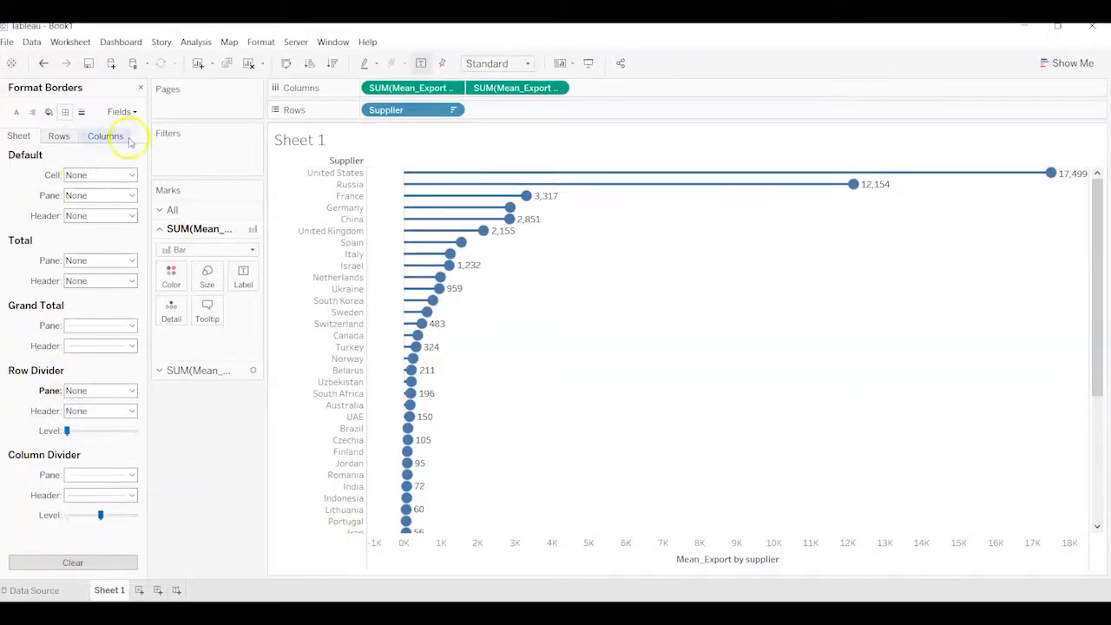
# Format the worksheet's axis rulers as a solid black line and close the formatting pane.
pyautogui.click(82, 111)
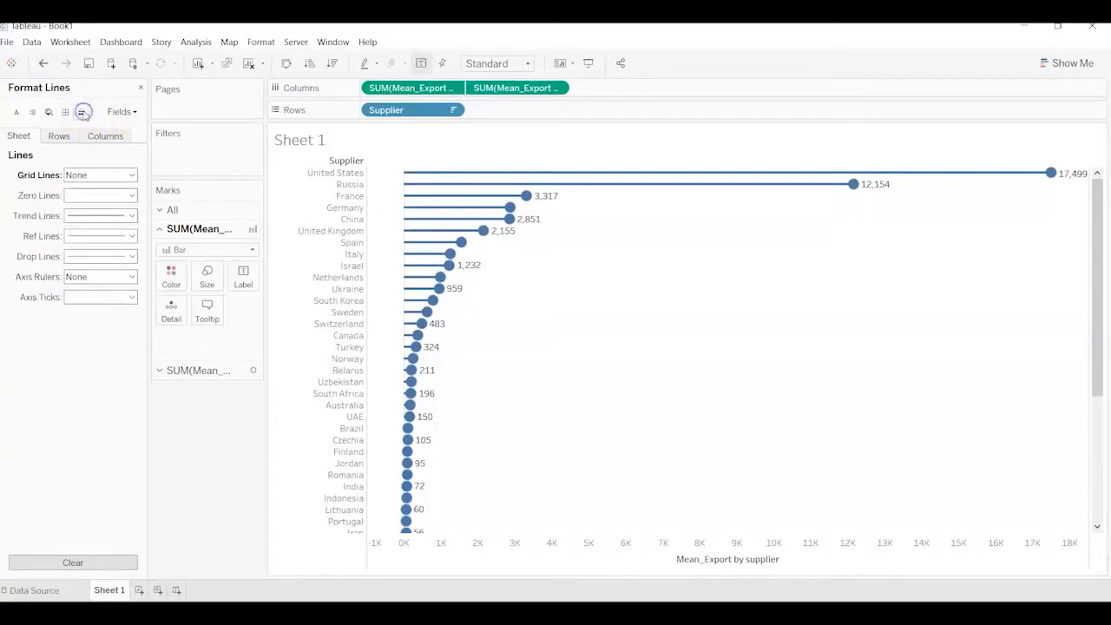
pyautogui.click(98, 278)
pyautogui.click(102, 307)
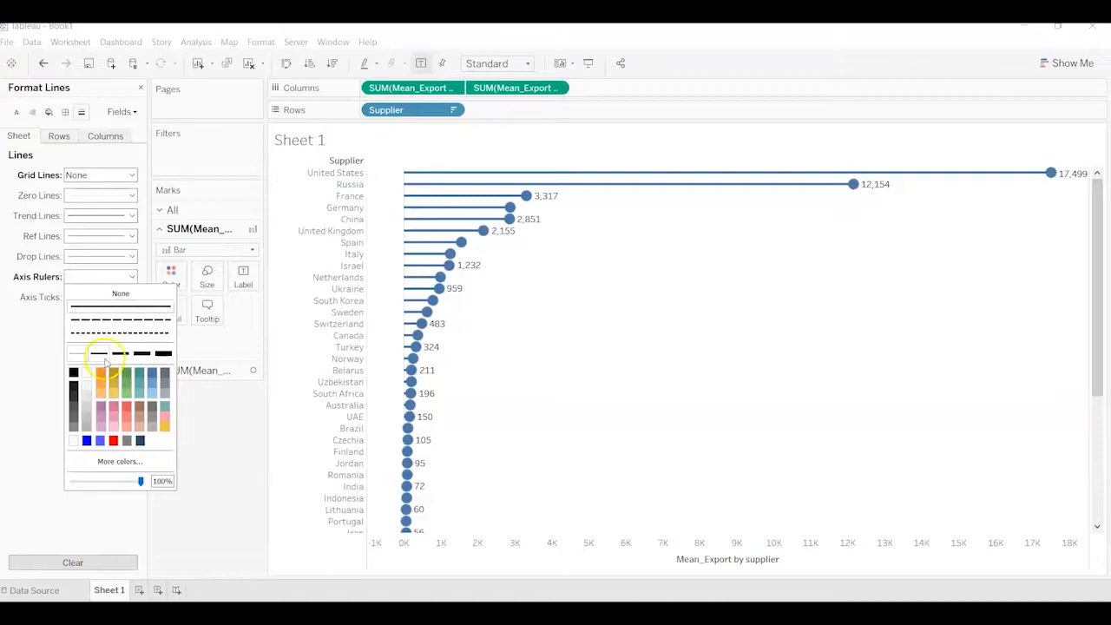
pyautogui.click(73, 372)
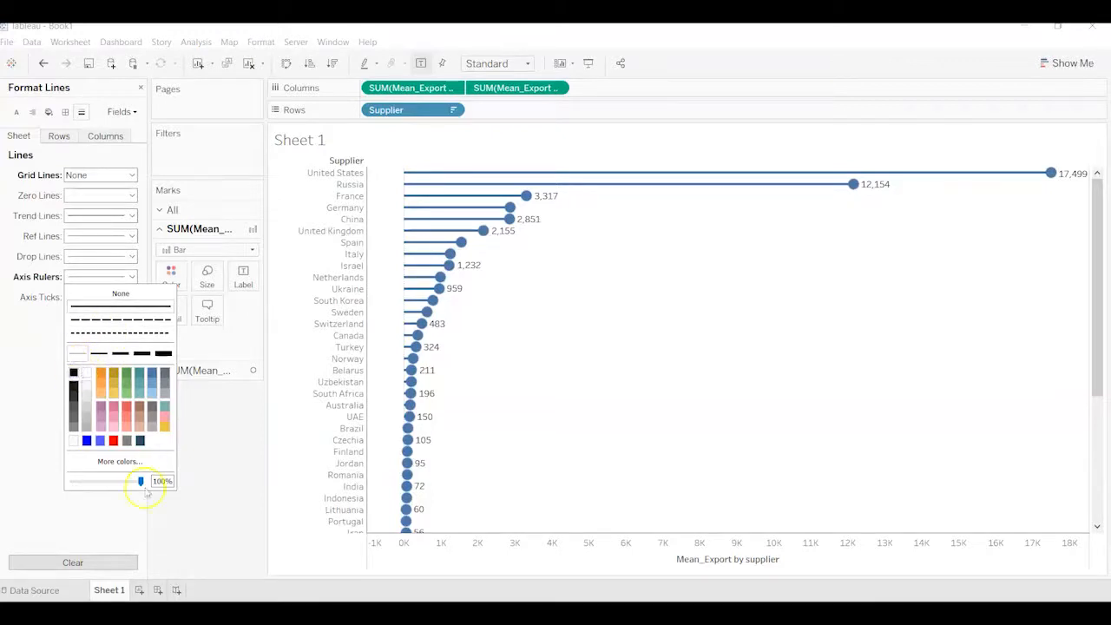
pyautogui.click(158, 516)
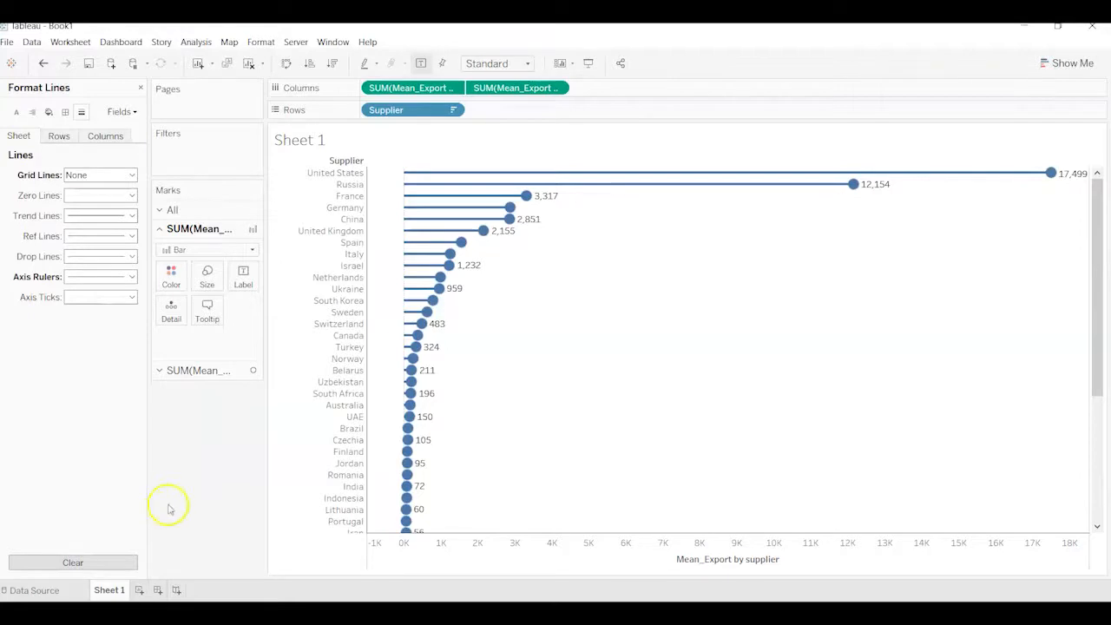
pyautogui.click(143, 88)
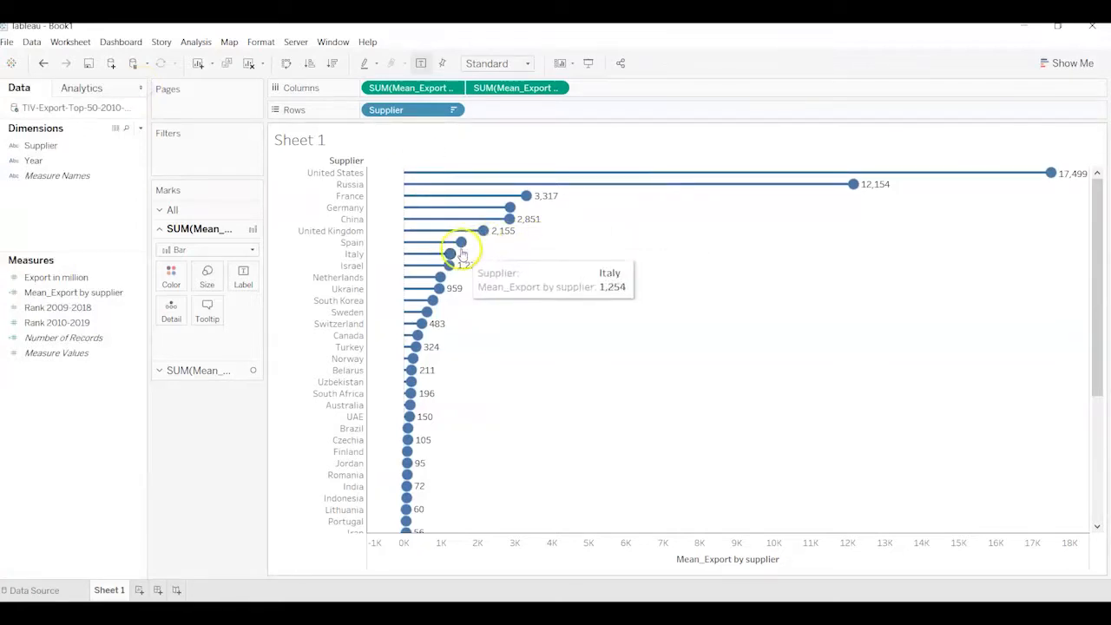
# Increase the height of the supplier rows to fit a value label beside every circle, and check the chart down to the last supplier.
pyautogui.moveTo(362, 253); pyautogui.dragTo(355, 251)
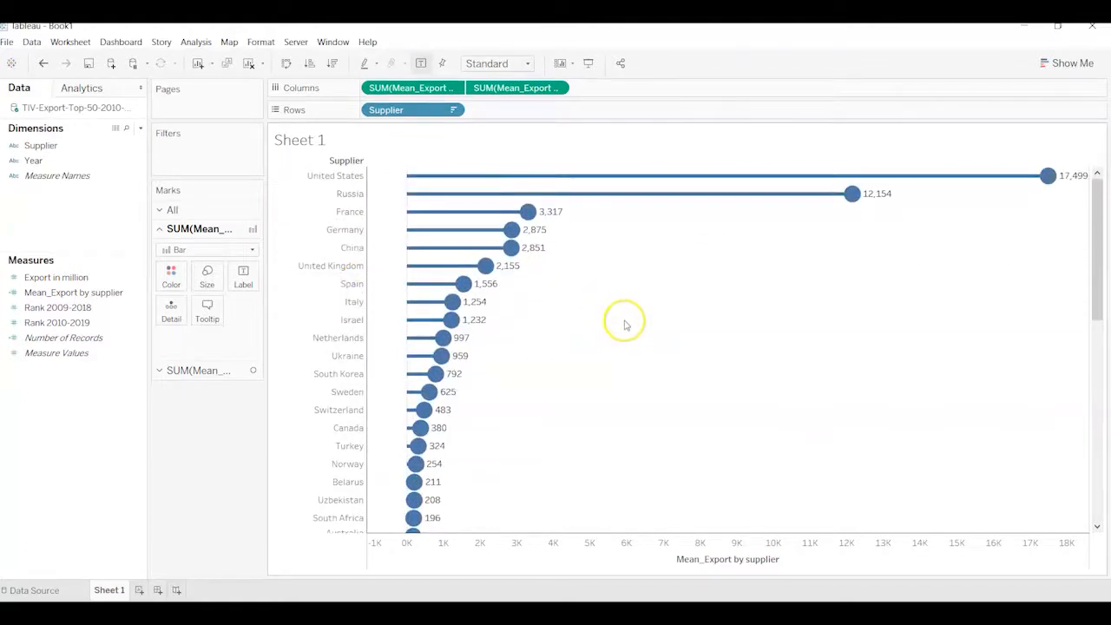
pyautogui.scroll(-10, 624, 325)
pyautogui.scroll(-1, 623, 325)
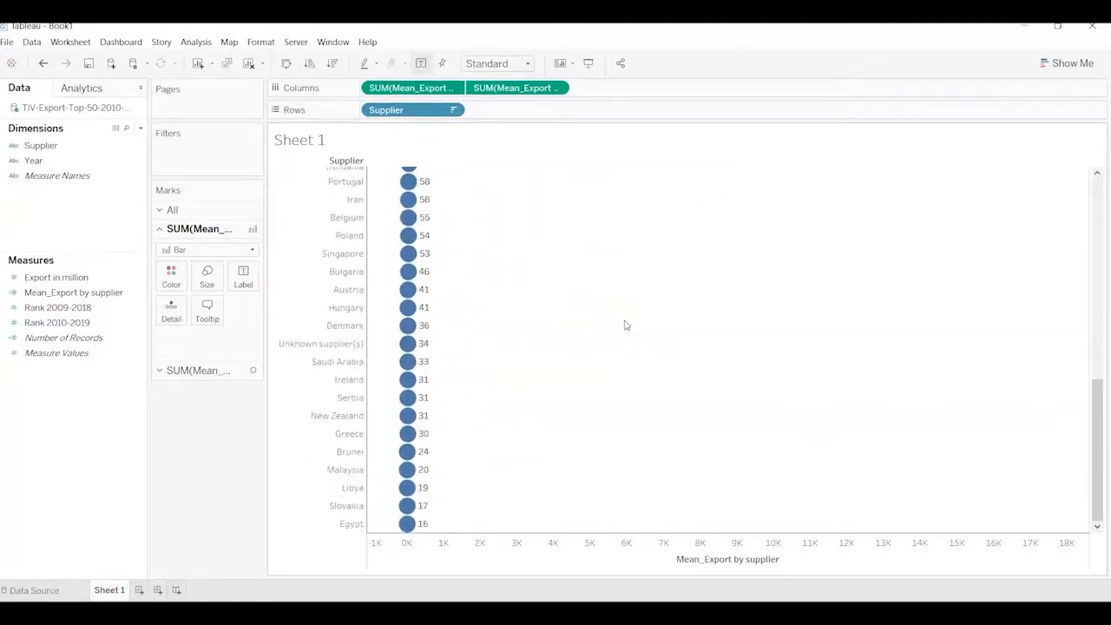
pyautogui.scroll(10, 624, 322)
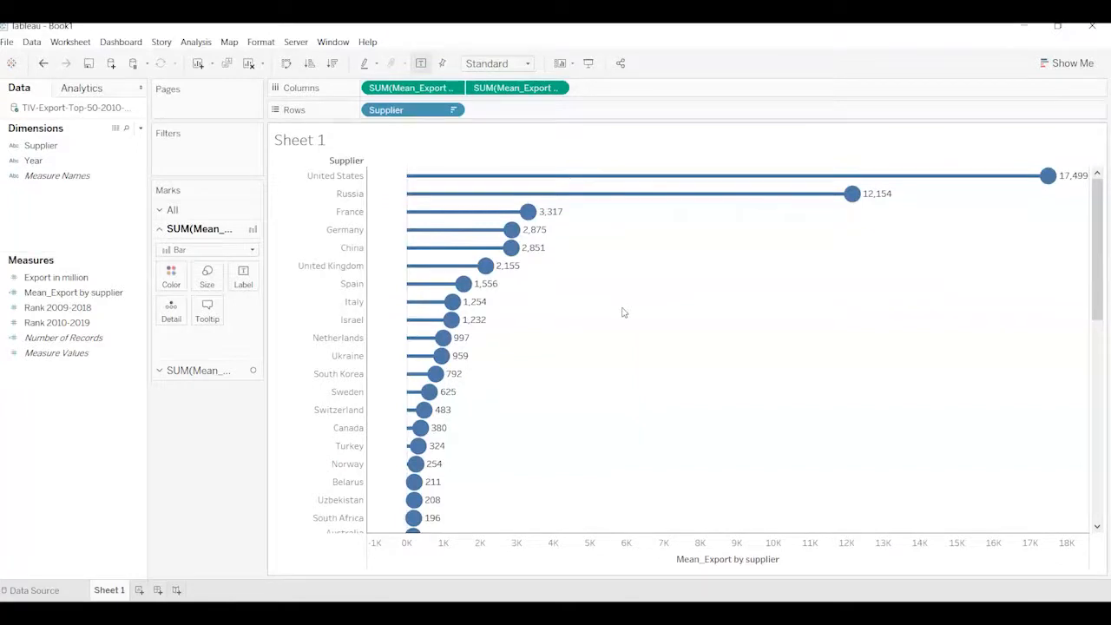
# Color all marks, both bars and circles, by Supplier and hide the Supplier color legend.
pyautogui.click(186, 208)
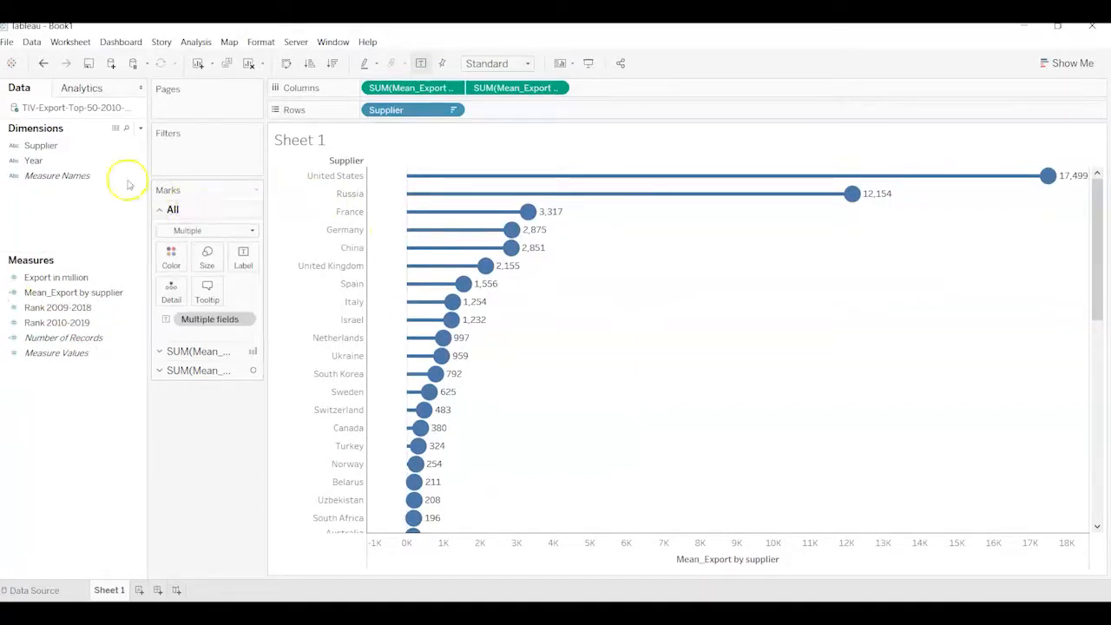
pyautogui.click(43, 146)
pyautogui.moveTo(46, 148); pyautogui.dragTo(176, 261)
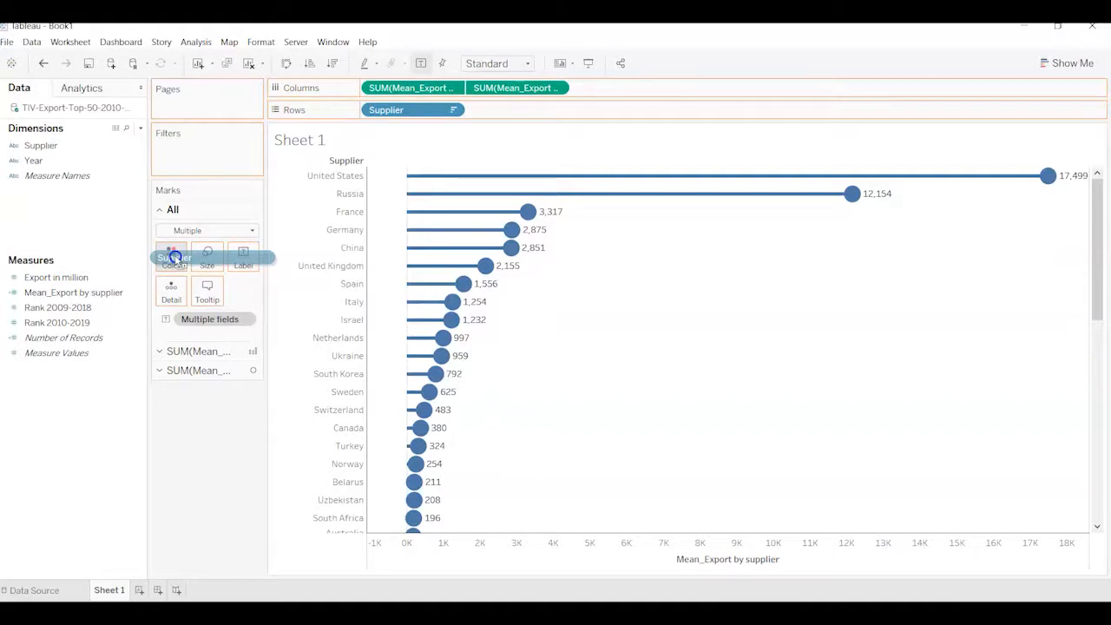
pyautogui.moveTo(174, 258); pyautogui.dragTo(176, 259)
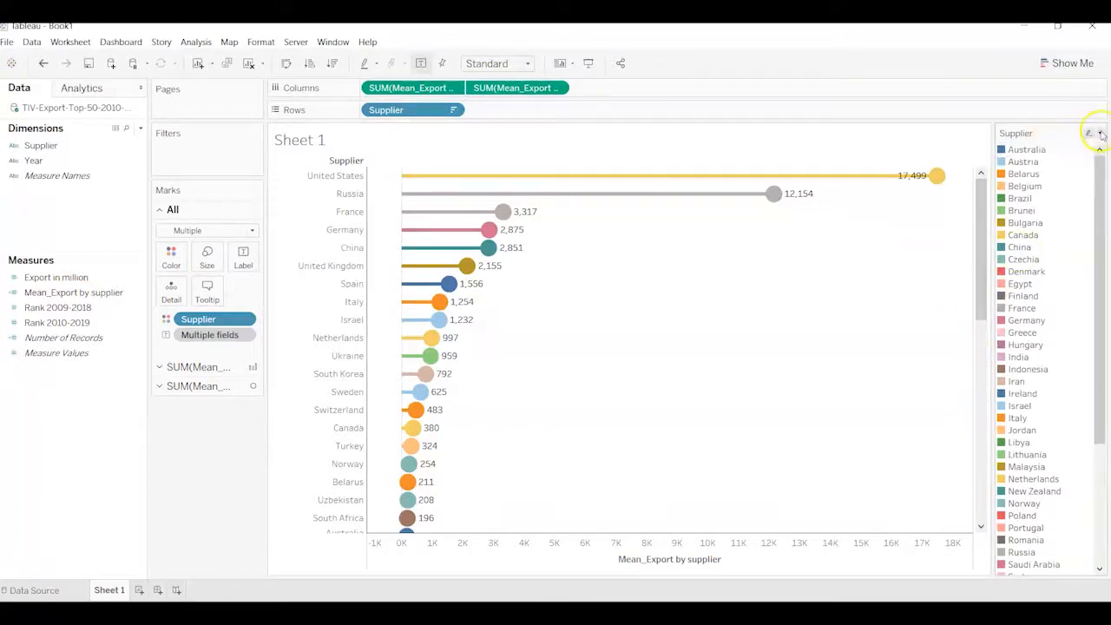
pyautogui.click(1100, 133)
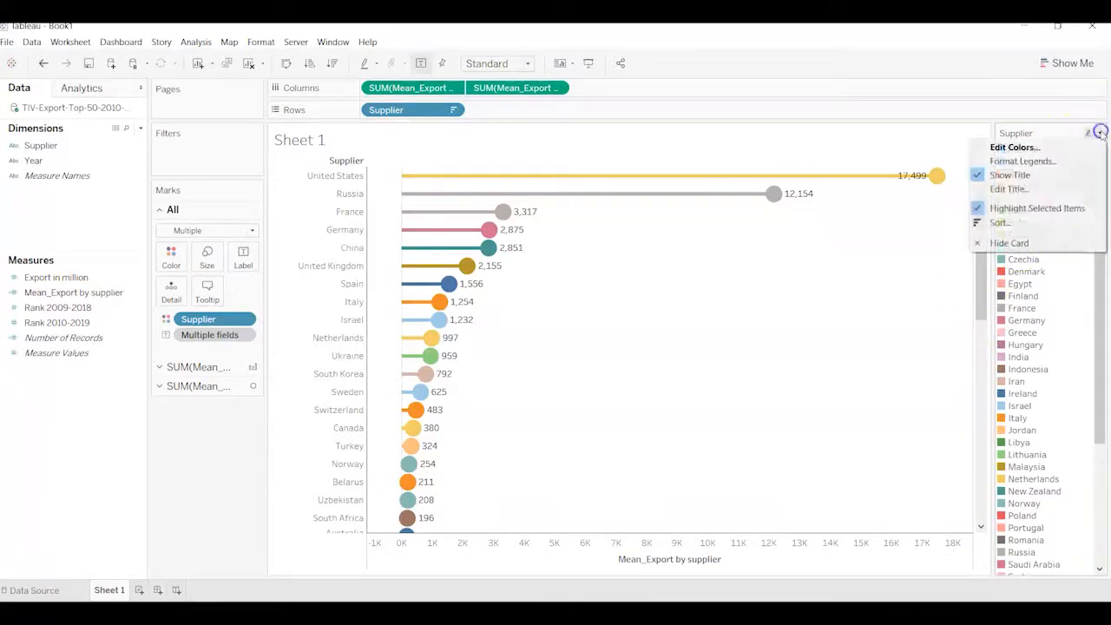
pyautogui.click(1030, 243)
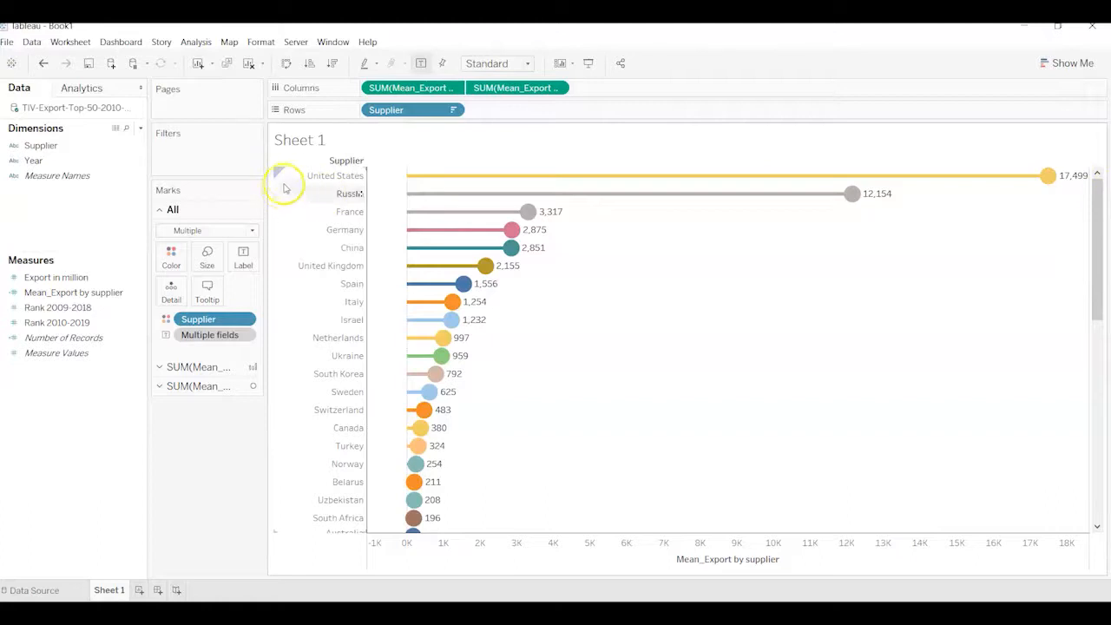
# Rename the worksheet as Lollipop Chart.
pyautogui.rightClick(104, 590)
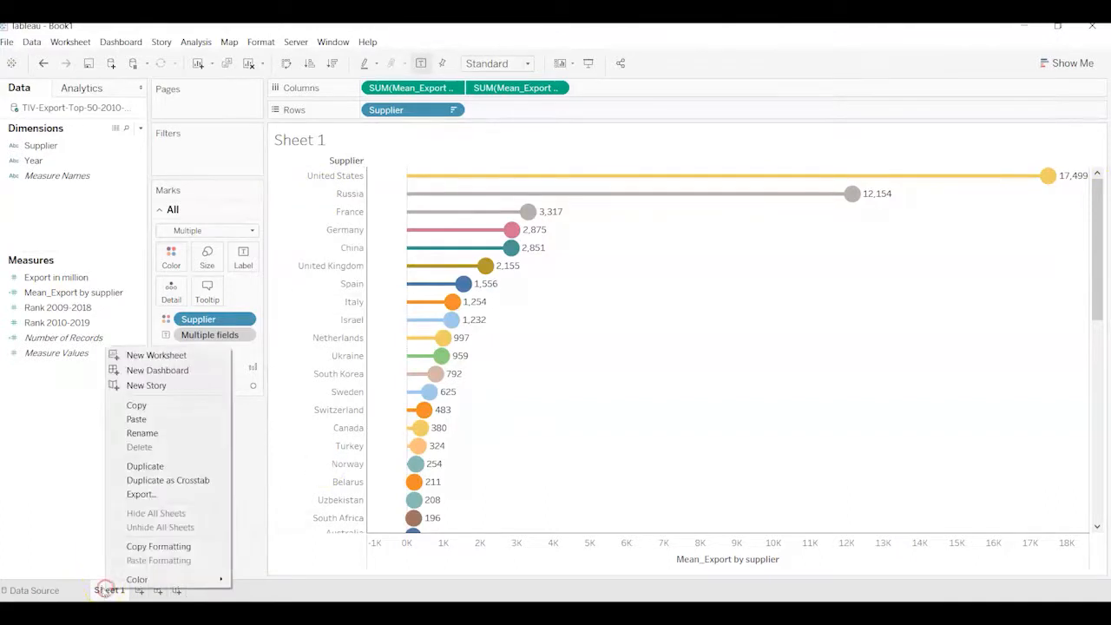
pyautogui.click(143, 433)
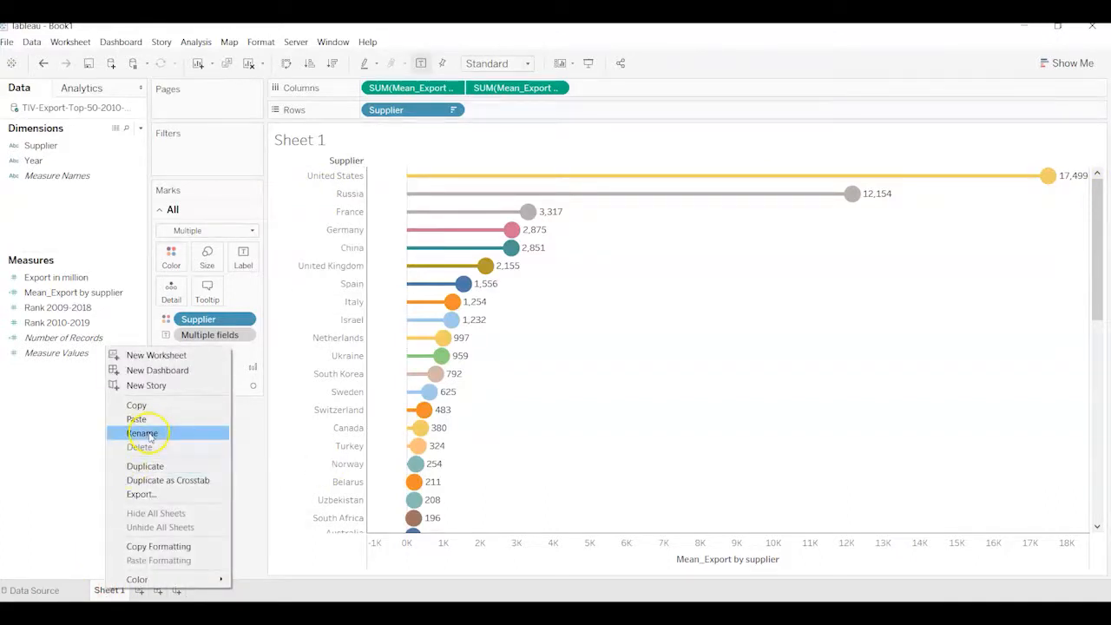
pyautogui.write('L')
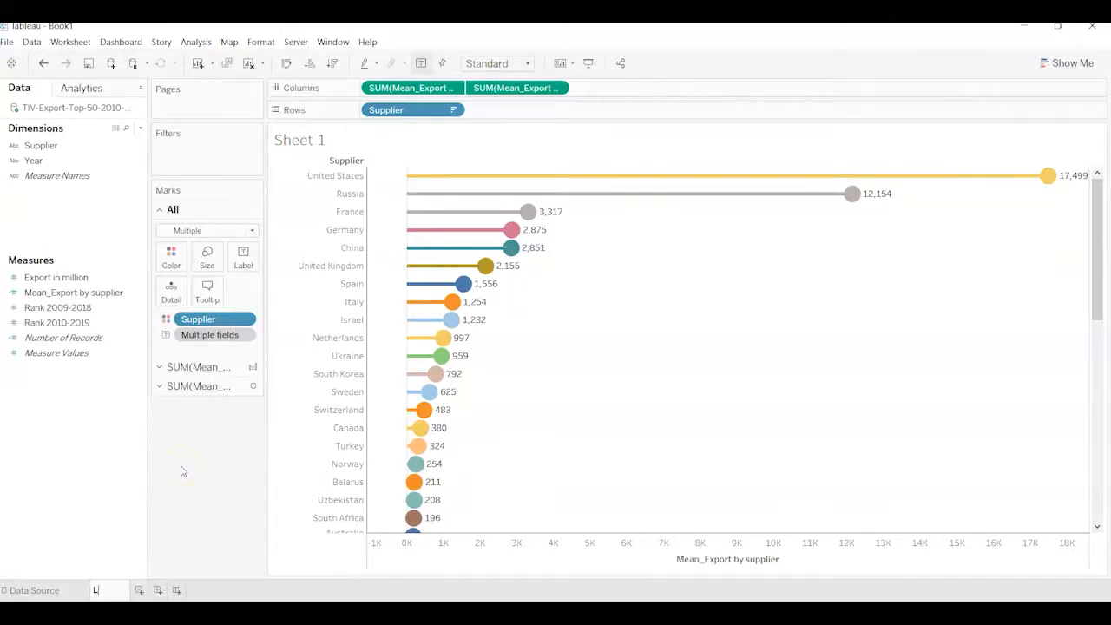
pyautogui.write('ollipop Chart')
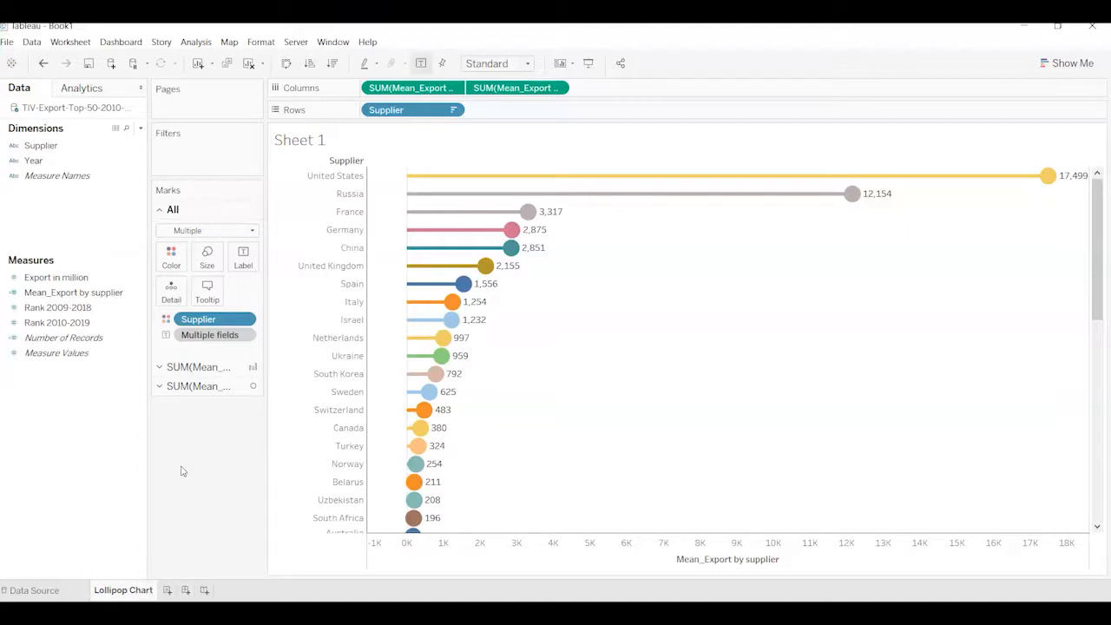
pyautogui.press('Return')
# Make the sheet name in the chart title bold.
pyautogui.doubleClick(356, 146)
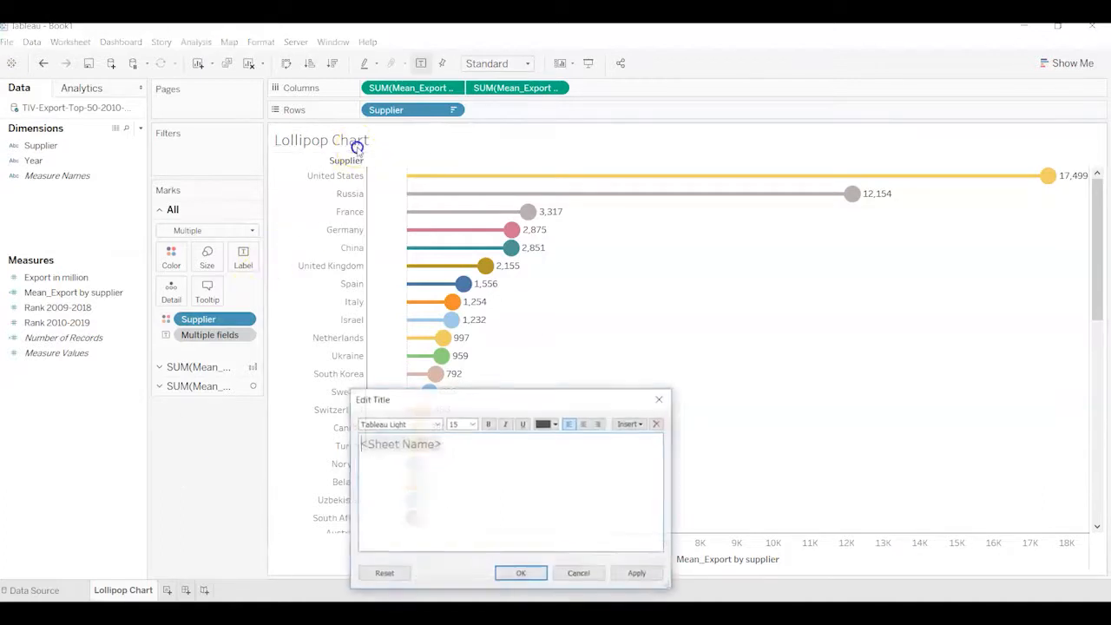
pyautogui.doubleClick(408, 443)
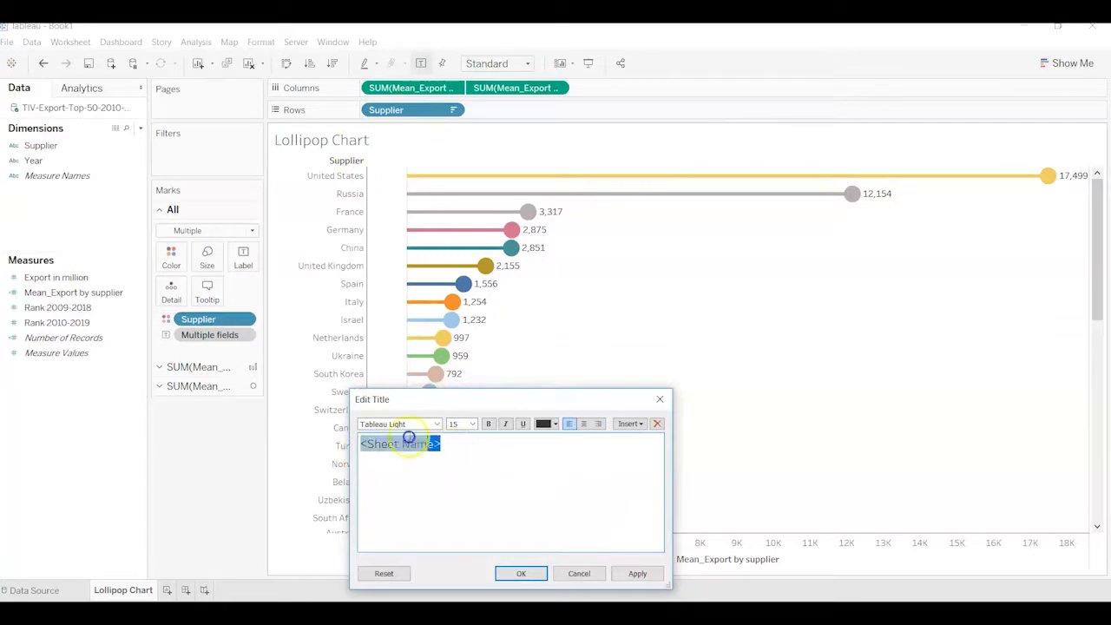
pyautogui.click(488, 423)
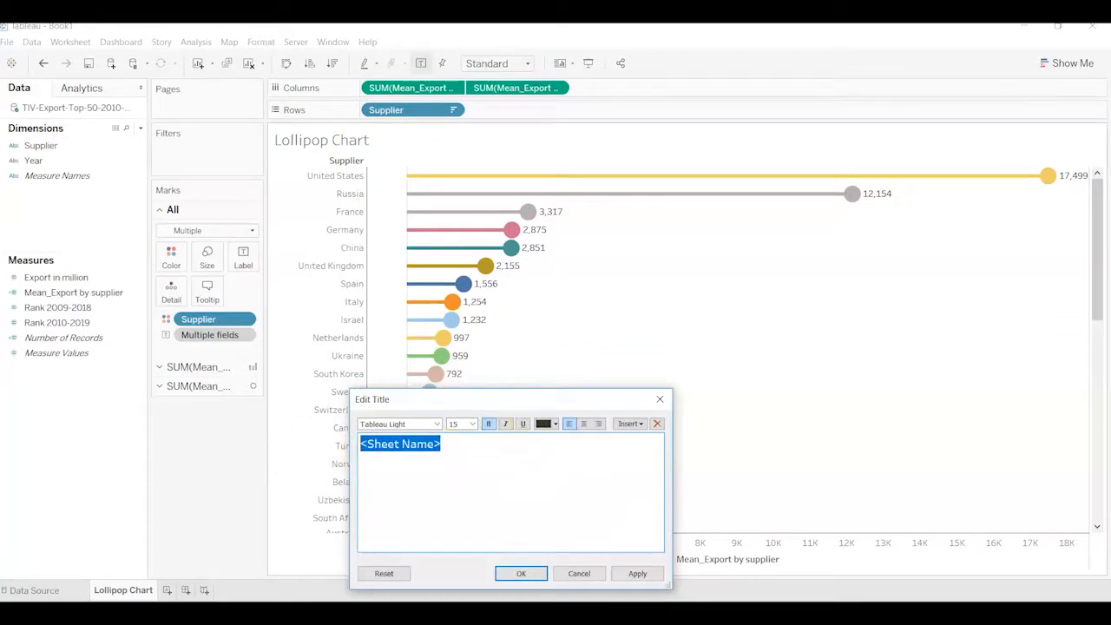
pyautogui.click(521, 574)
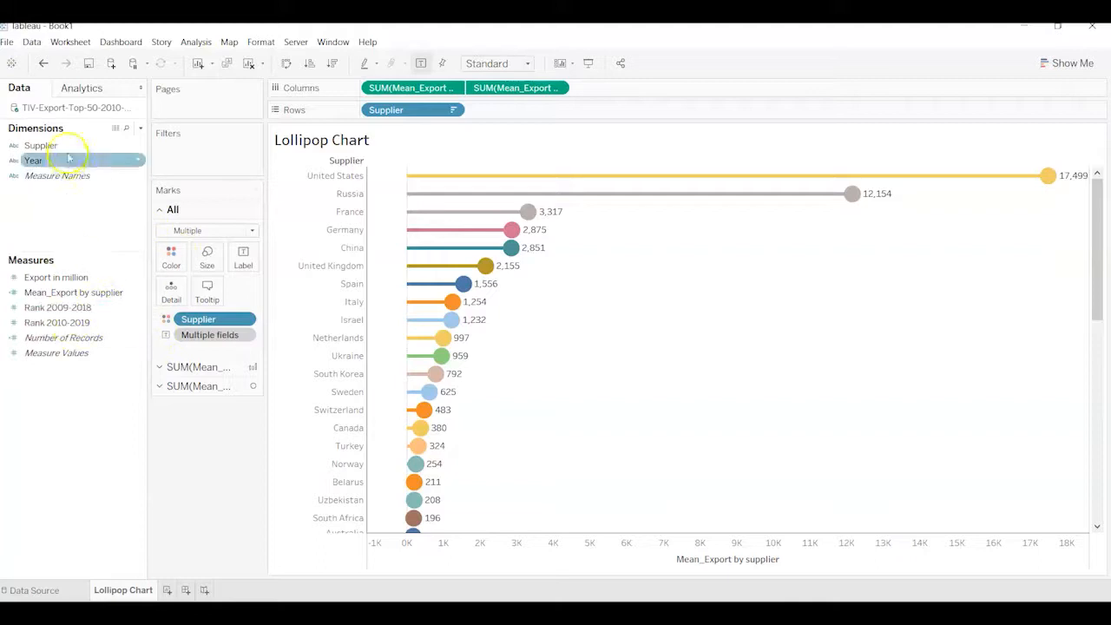
# Add a Year filter that includes every year except the 2010-2019 value.
pyautogui.moveTo(75, 156); pyautogui.dragTo(197, 149)
pyautogui.click(451, 372)
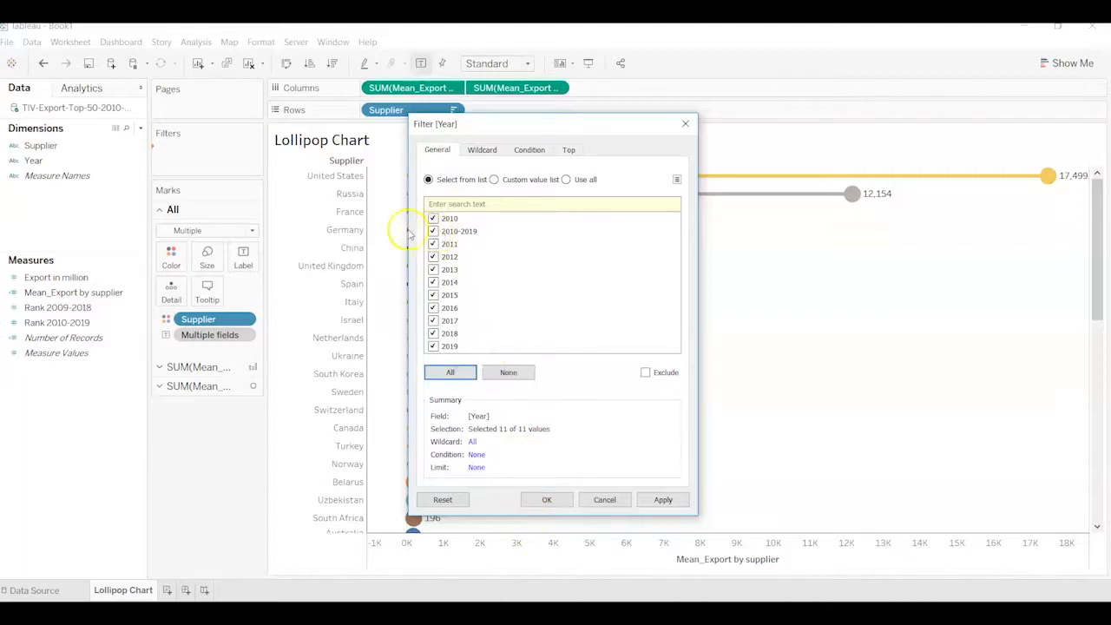
pyautogui.click(434, 231)
pyautogui.click(459, 234)
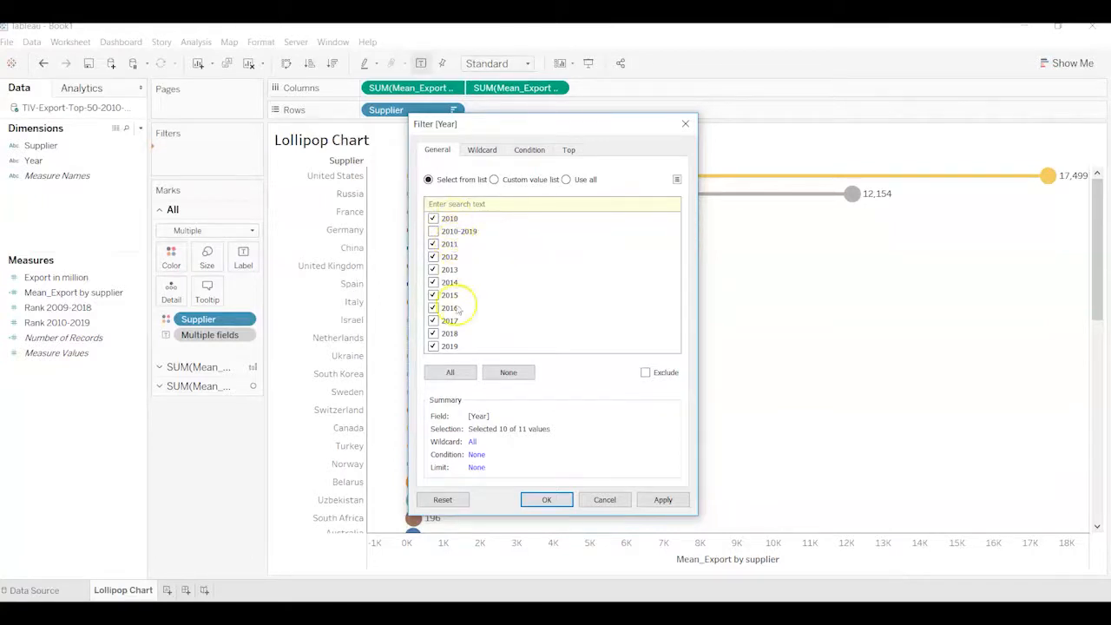
pyautogui.click(565, 499)
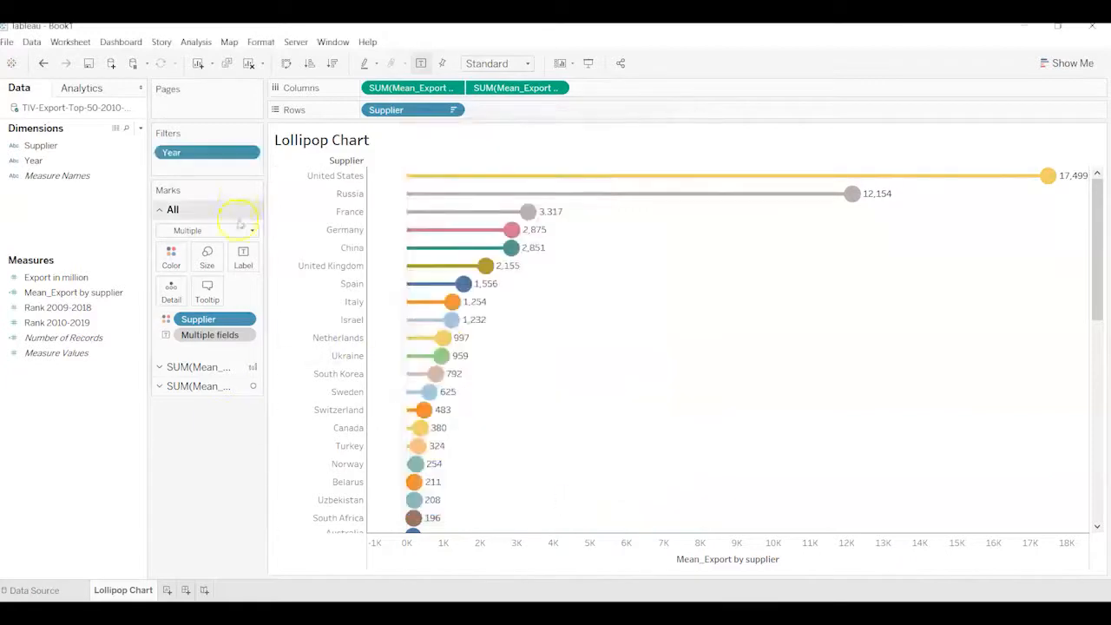
# Show the Year filter beside the chart and limit it to 2010 only.
pyautogui.click(248, 152)
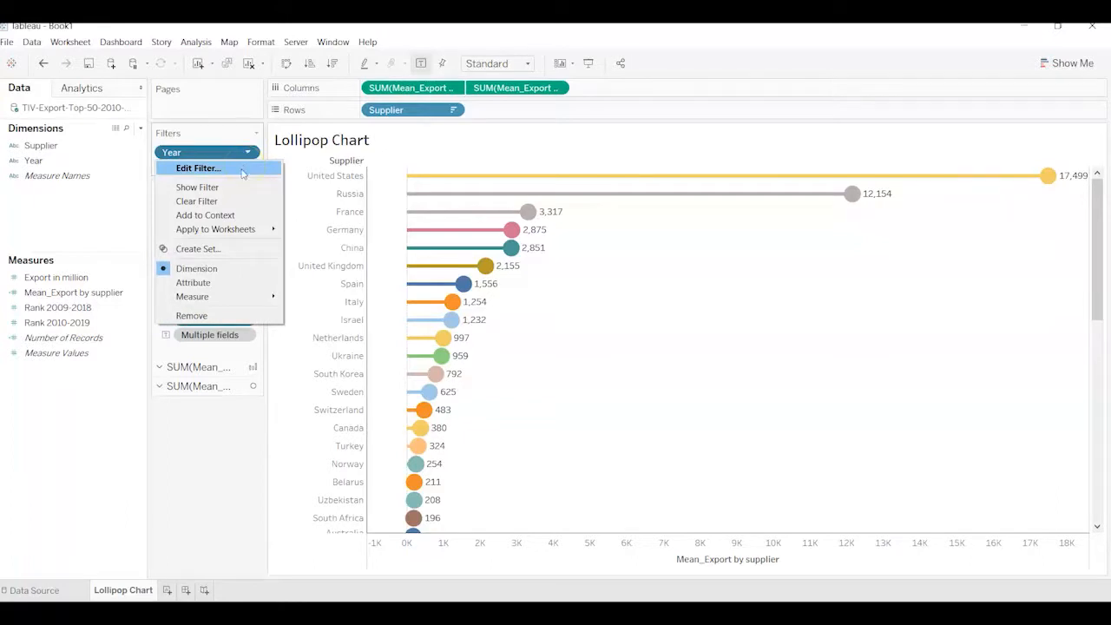
pyautogui.click(222, 187)
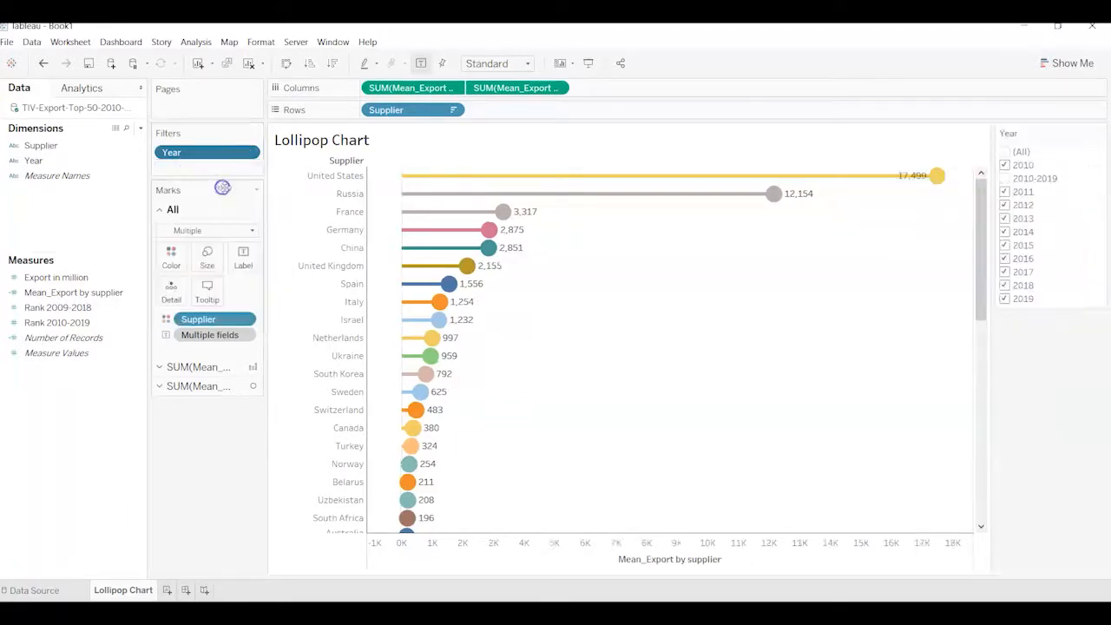
pyautogui.click(1005, 152)
pyautogui.click(1005, 152)
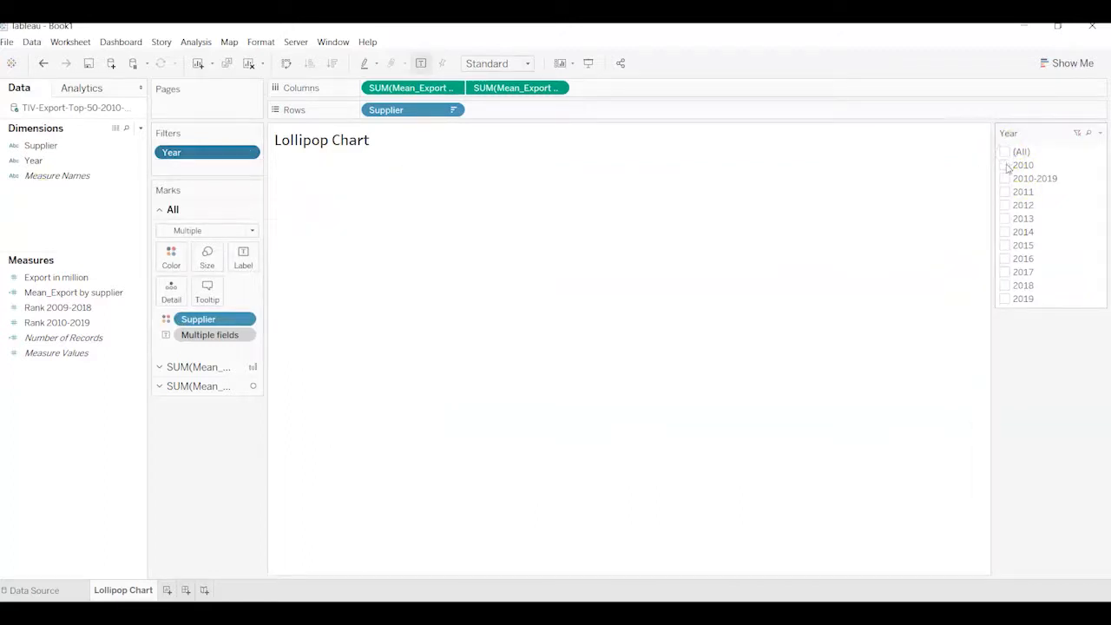
pyautogui.click(1005, 164)
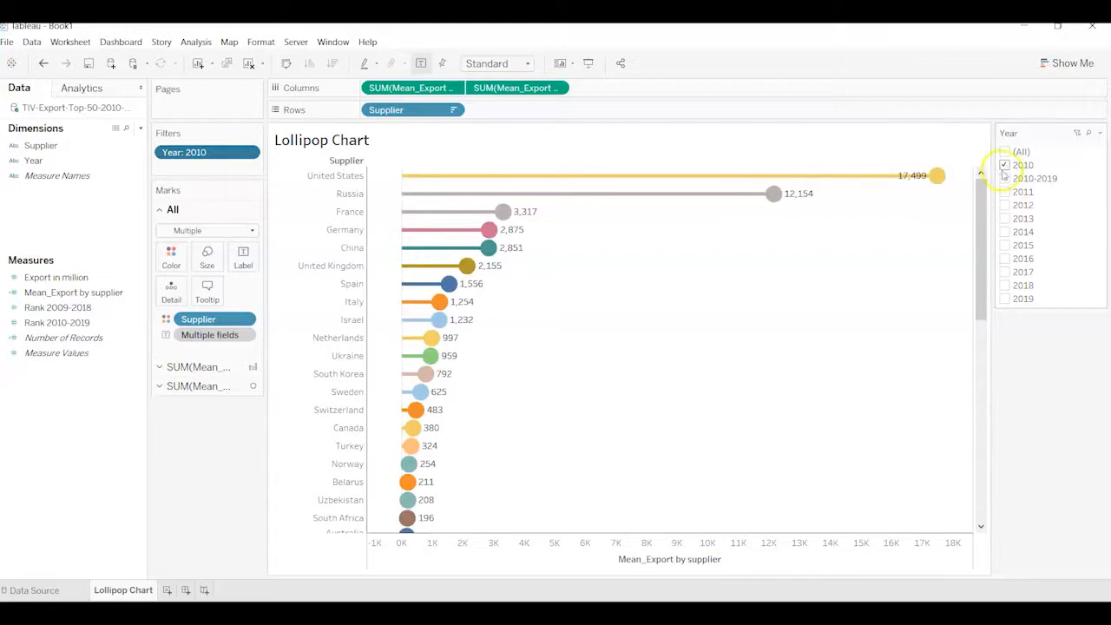
# Try the Year filter with 2011 as the only selected value instead of 2010.
pyautogui.click(1003, 165)
pyautogui.click(1004, 192)
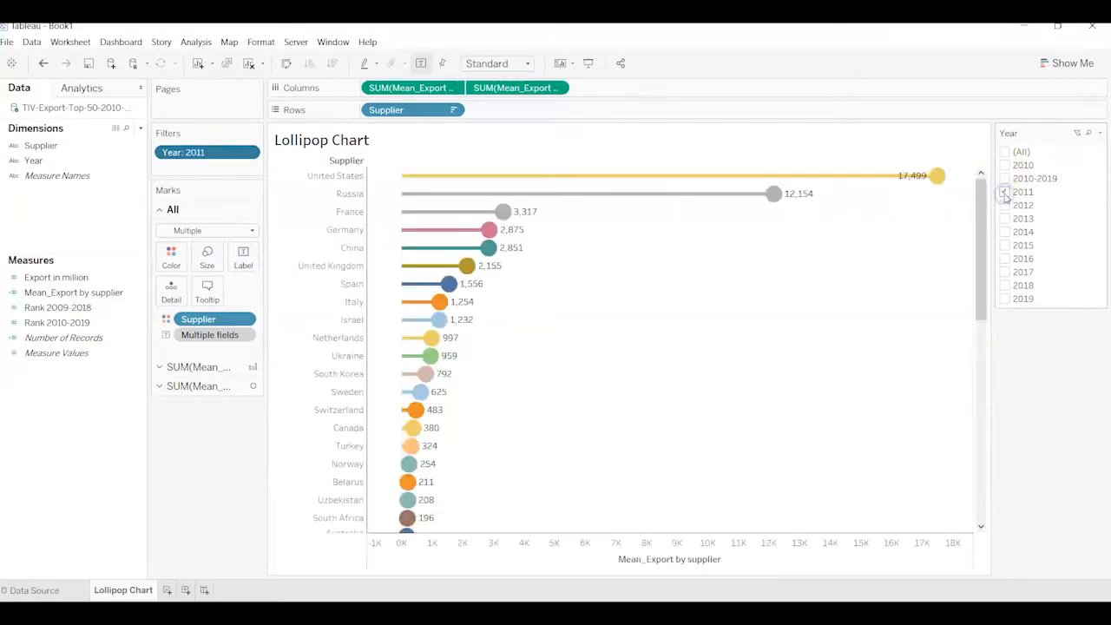
pyautogui.click(1005, 192)
pyautogui.click(1005, 193)
pyautogui.click(1004, 192)
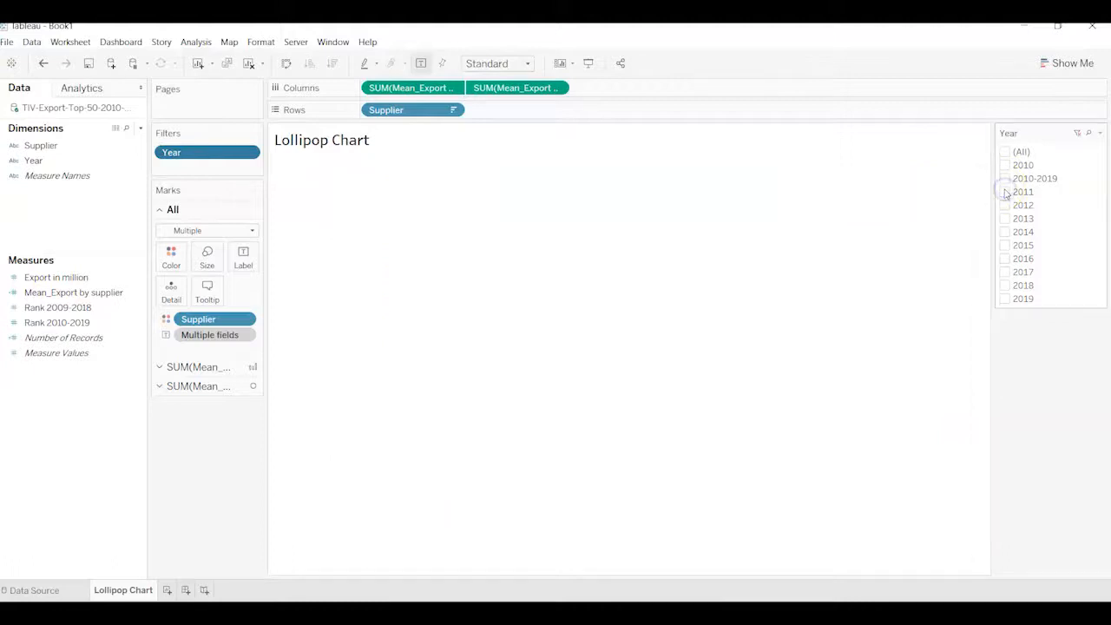
pyautogui.click(1005, 191)
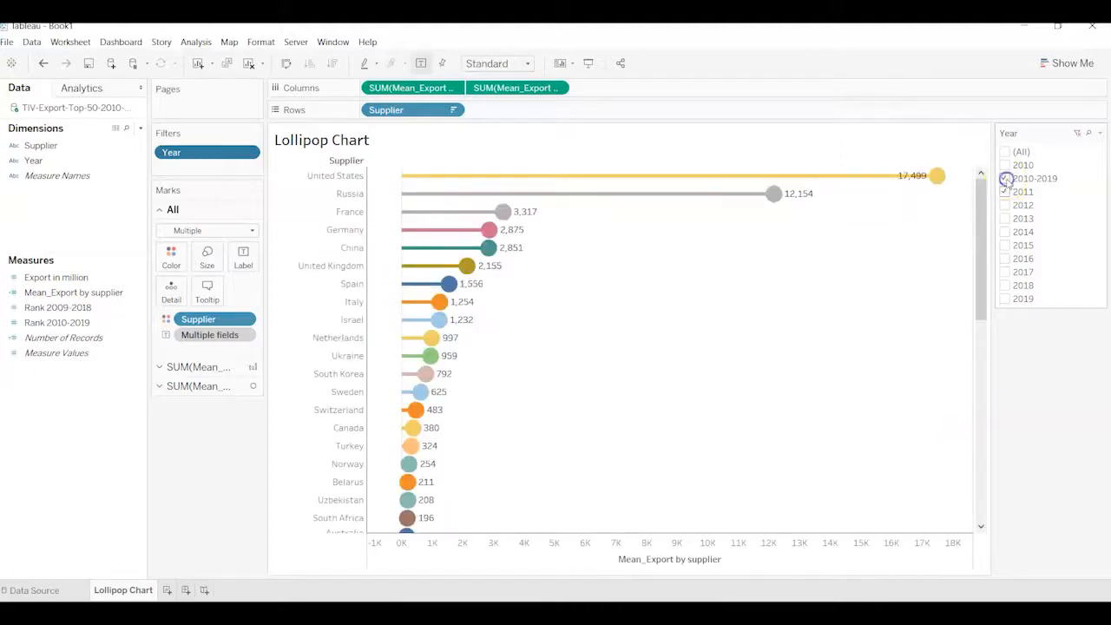
# Try the Year filter with only 2010-2019 selected, and return it to 2010 only.
pyautogui.click(1005, 192)
pyautogui.click(1005, 179)
pyautogui.click(1004, 179)
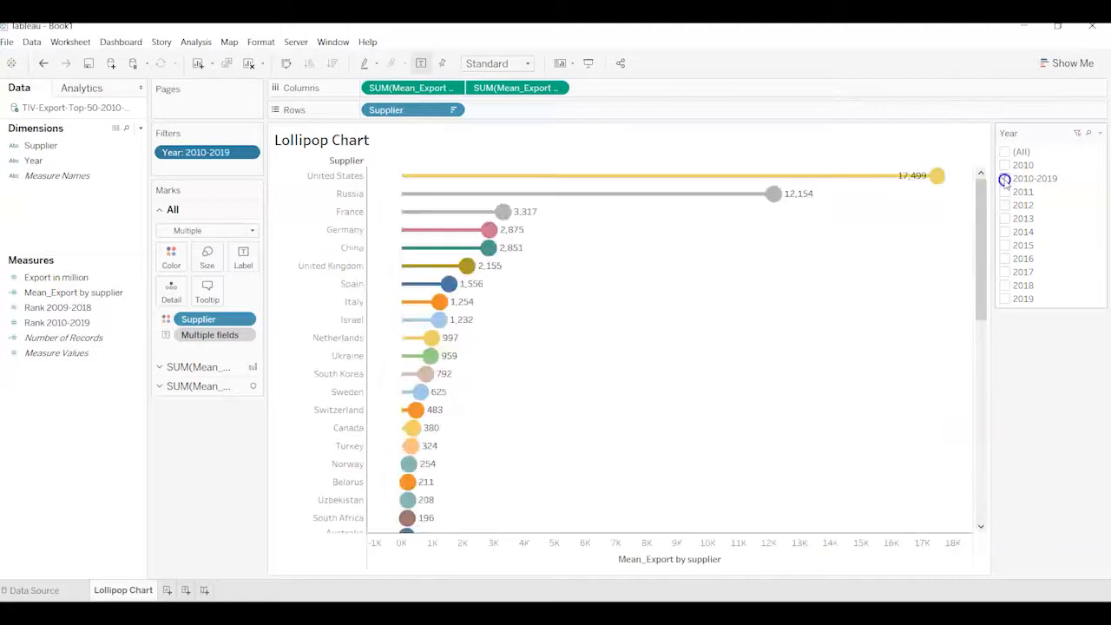
pyautogui.click(1005, 179)
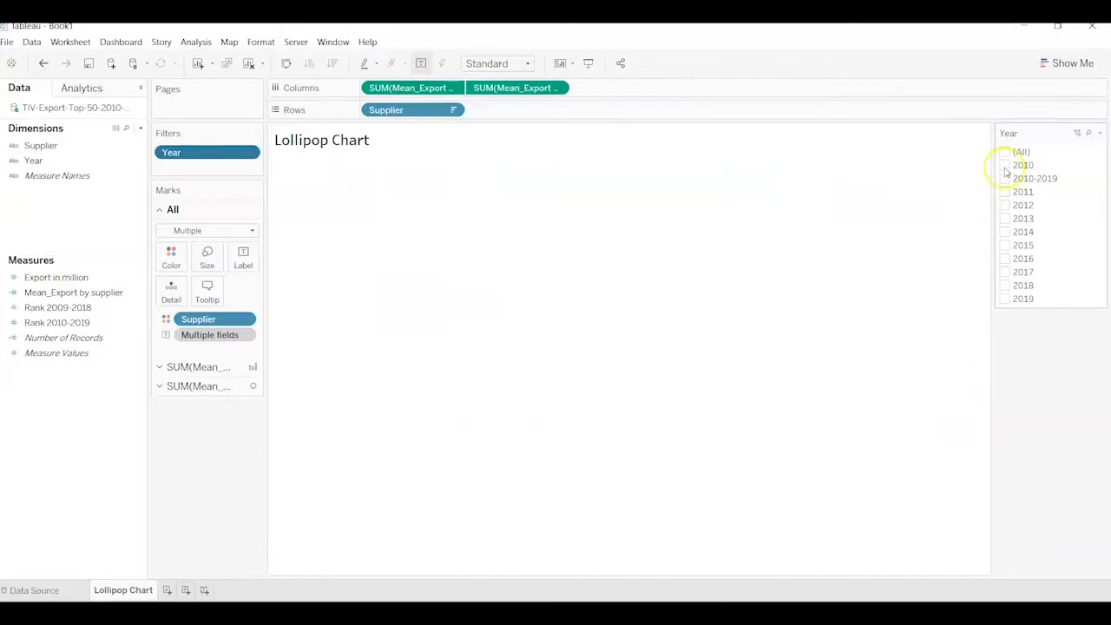
pyautogui.click(1004, 166)
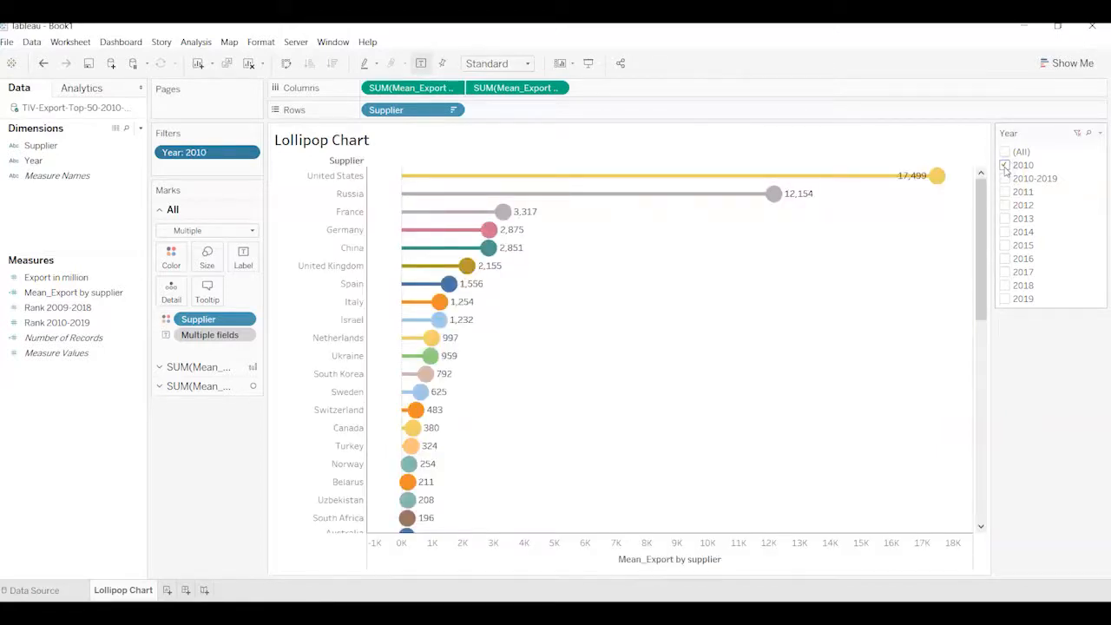
pyautogui.click(1004, 166)
pyautogui.click(1004, 165)
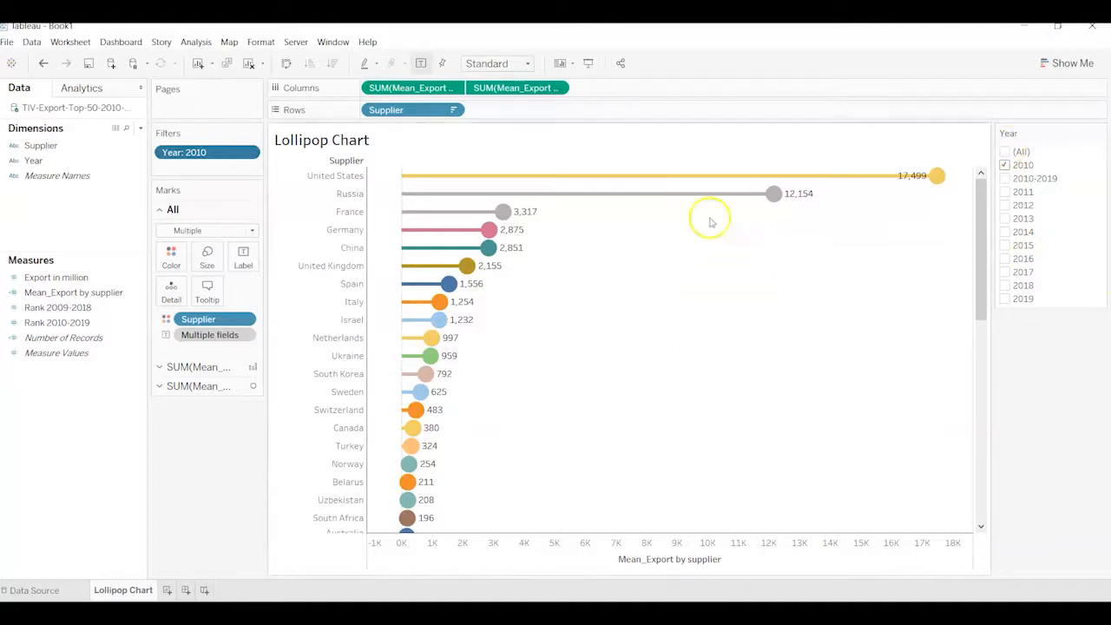
# Edit the Mean_Export by supplier calculation so its FIXED expression averages Export in million by both [Supplier] and [Year].
pyautogui.moveTo(805, 199)
pyautogui.click(74, 292)
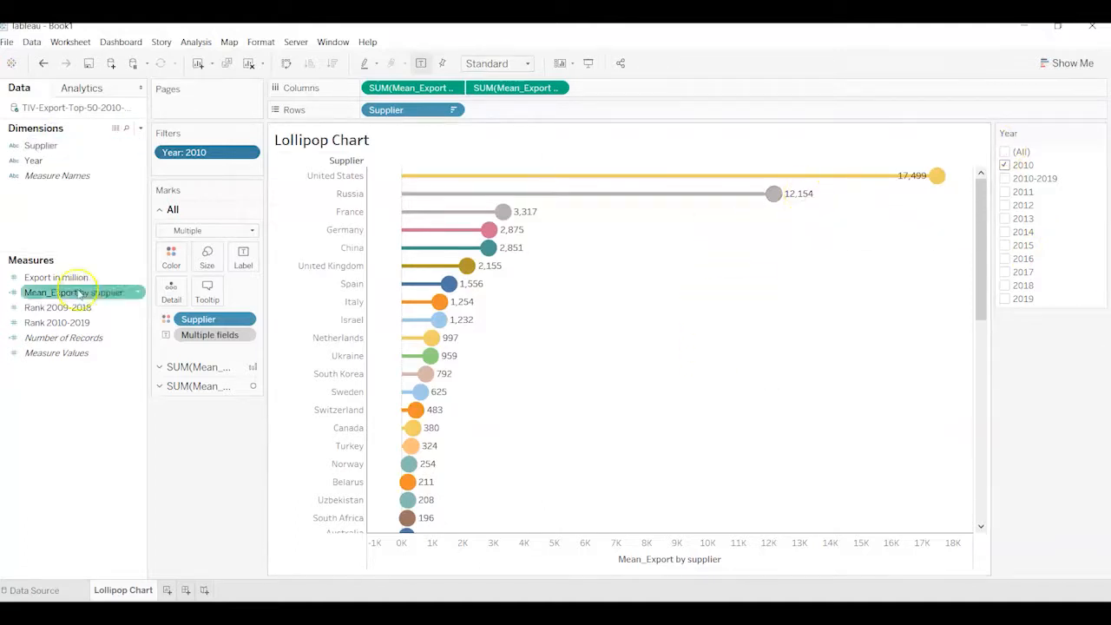
pyautogui.rightClick(137, 296)
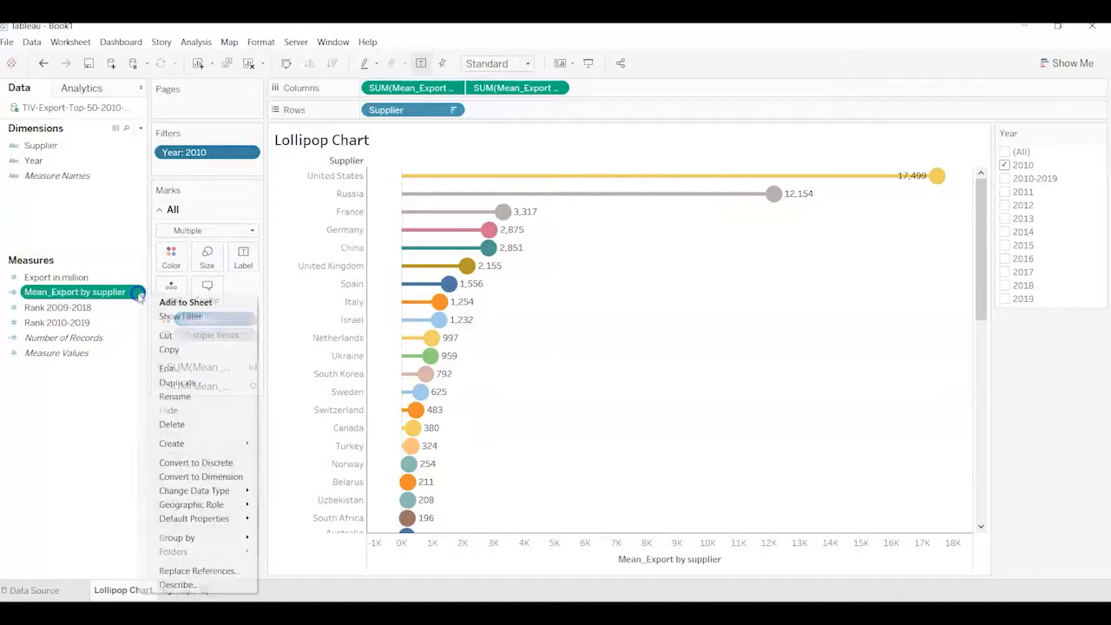
pyautogui.click(178, 371)
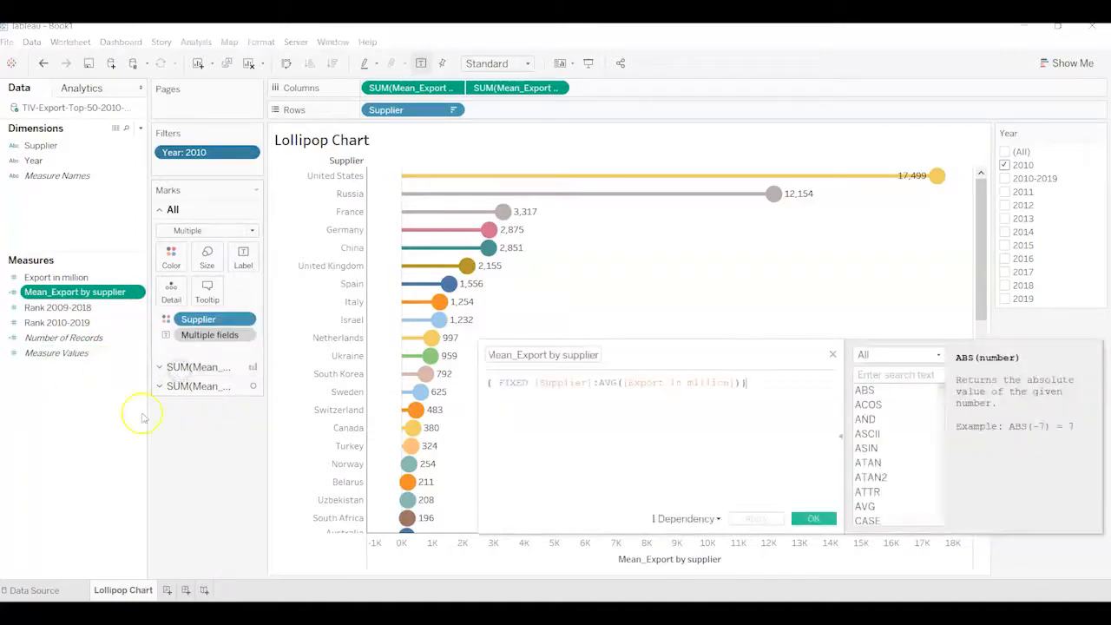
pyautogui.click(592, 382)
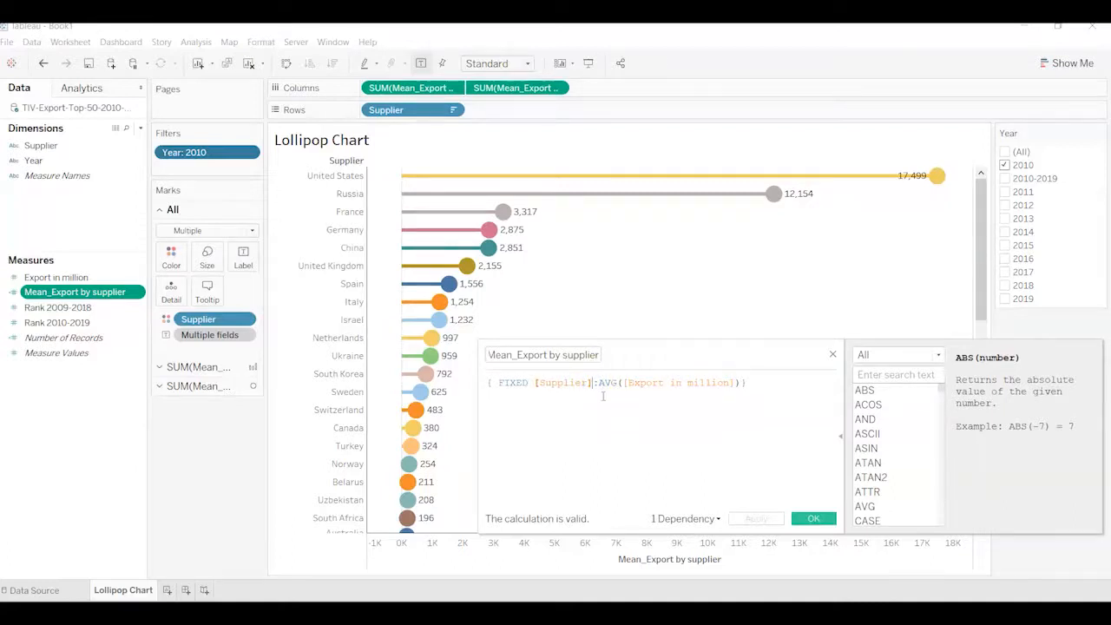
pyautogui.write(',year')
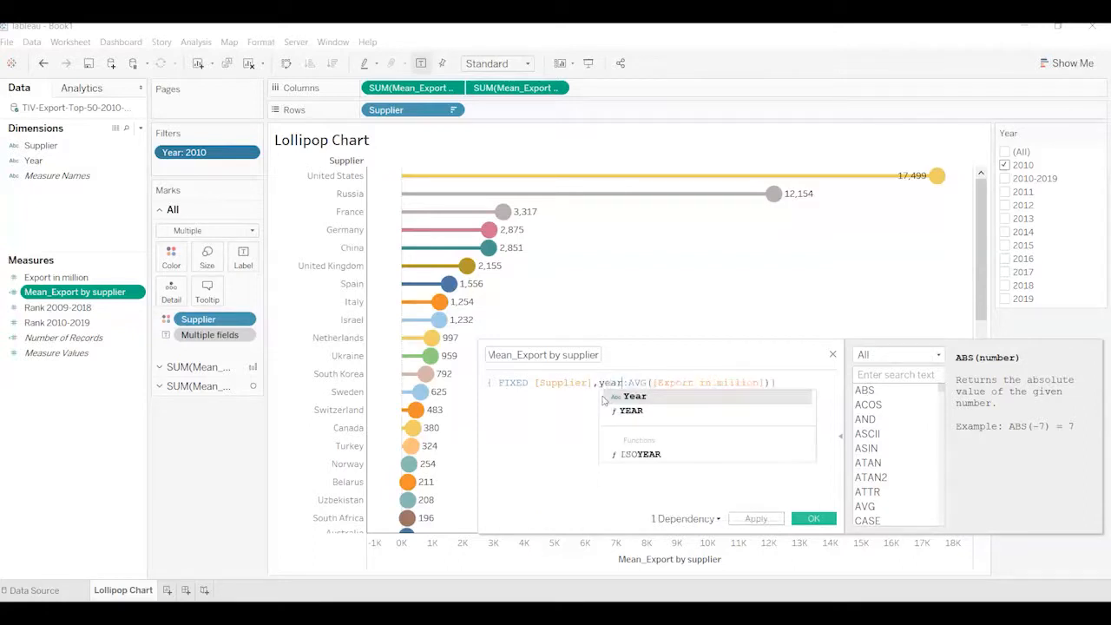
pyautogui.click(713, 397)
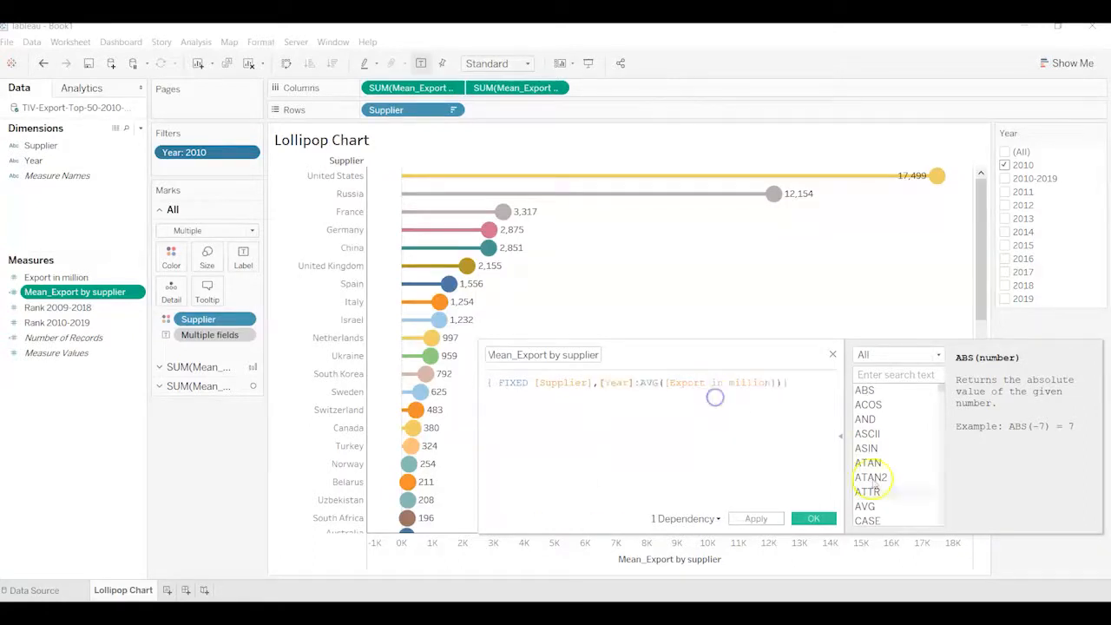
pyautogui.click(816, 519)
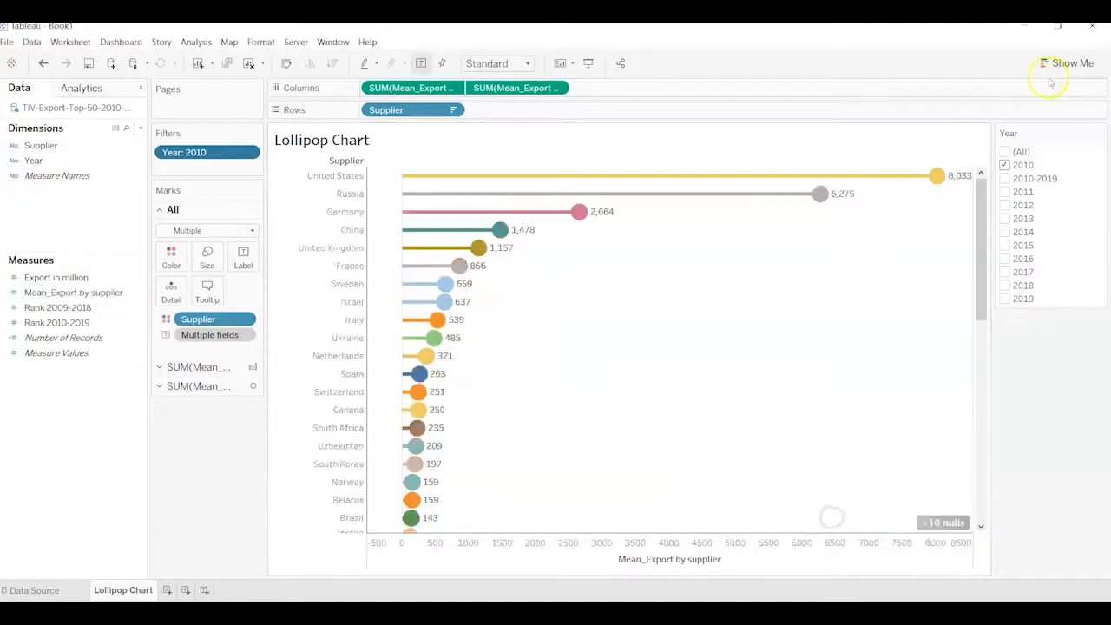
# Try the Year filter with 2011 through 2016 selected instead of 2010.
pyautogui.click(1004, 165)
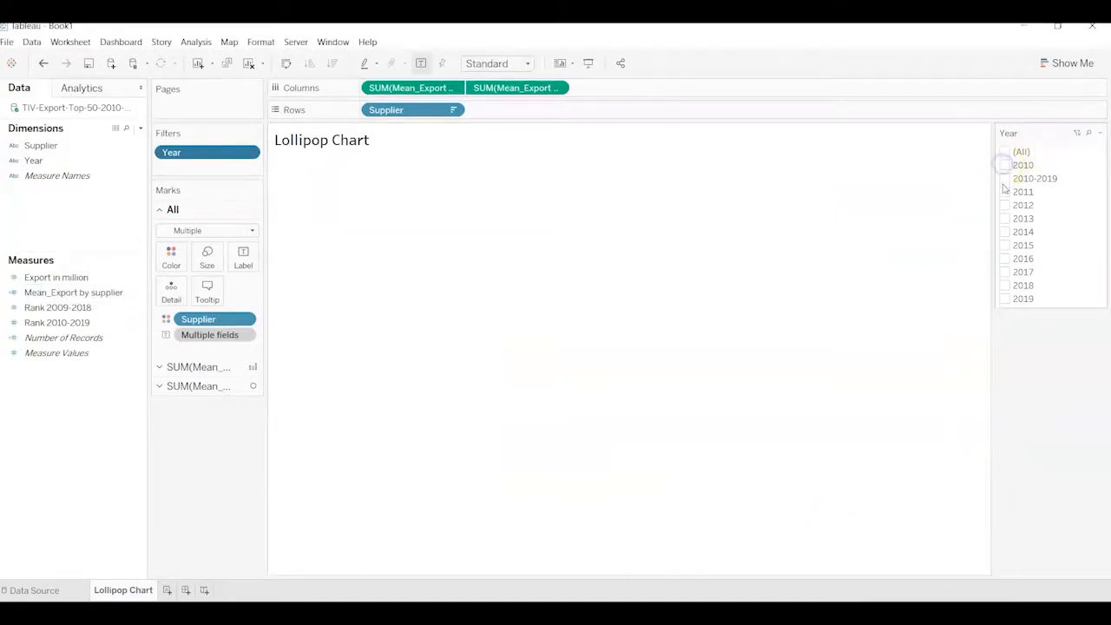
pyautogui.click(1005, 192)
pyautogui.click(1004, 205)
pyautogui.click(1004, 218)
pyautogui.click(1005, 232)
pyautogui.click(1004, 245)
pyautogui.click(1004, 259)
# Deselect 2011 through 2016 in the Year filter and return it to 2010 only.
pyautogui.click(1004, 192)
pyautogui.click(1005, 205)
pyautogui.click(1005, 218)
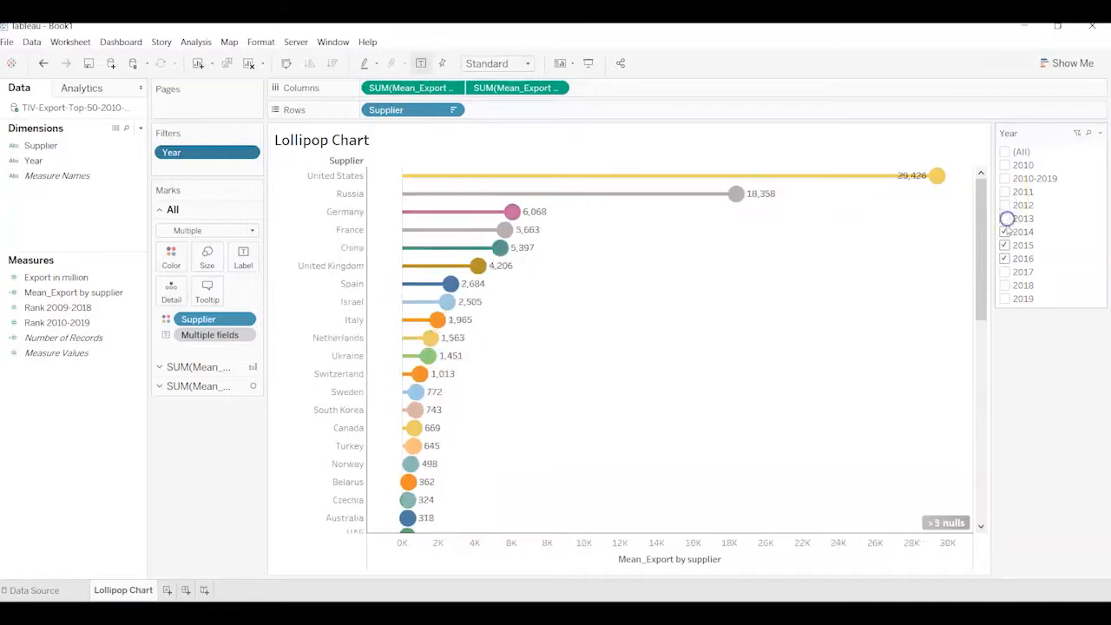
pyautogui.click(1006, 246)
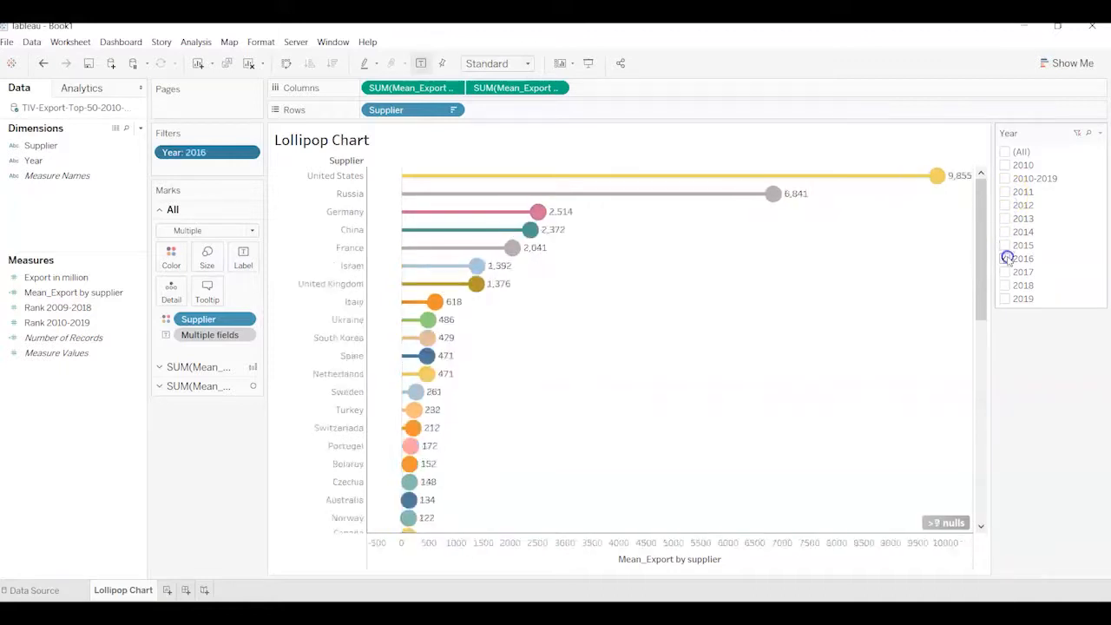
pyautogui.click(1005, 259)
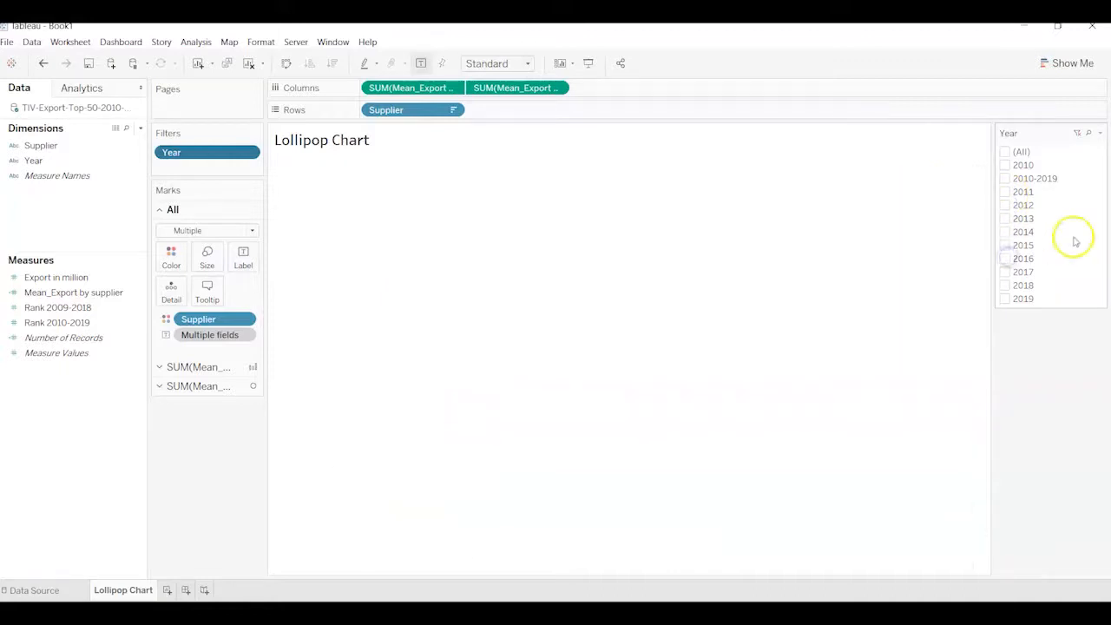
pyautogui.click(1005, 165)
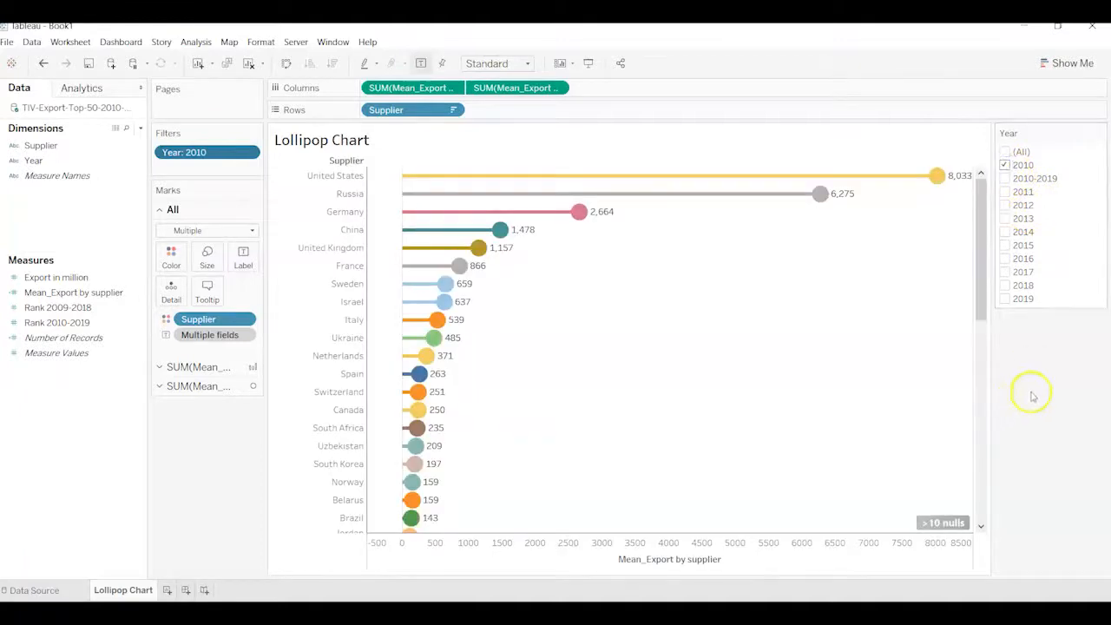
# Inspect the chart's nulls indicator and look through the supplier list down to its end for suppliers lacking 2010 values.
pyautogui.moveTo(945, 528)
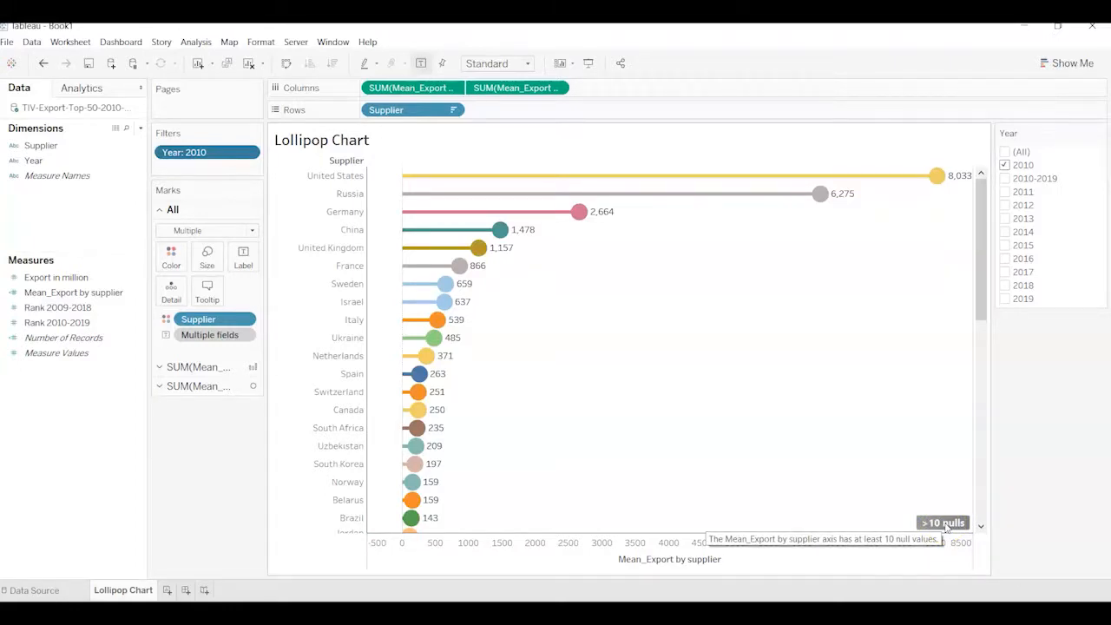
pyautogui.click(947, 526)
pyautogui.click(957, 534)
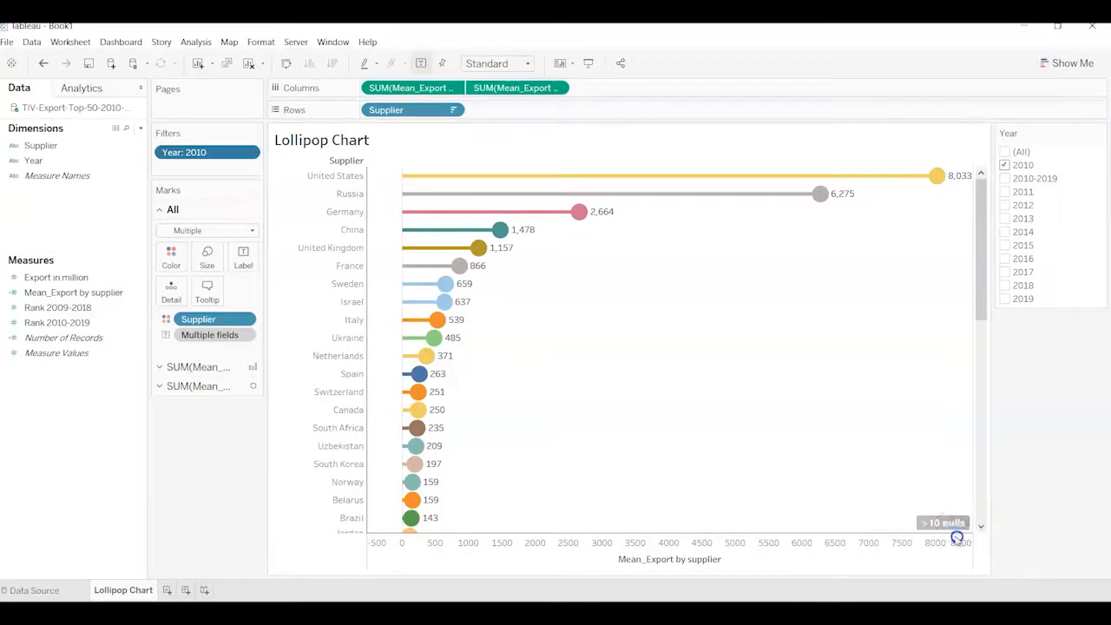
pyautogui.moveTo(982, 266); pyautogui.dragTo(971, 540)
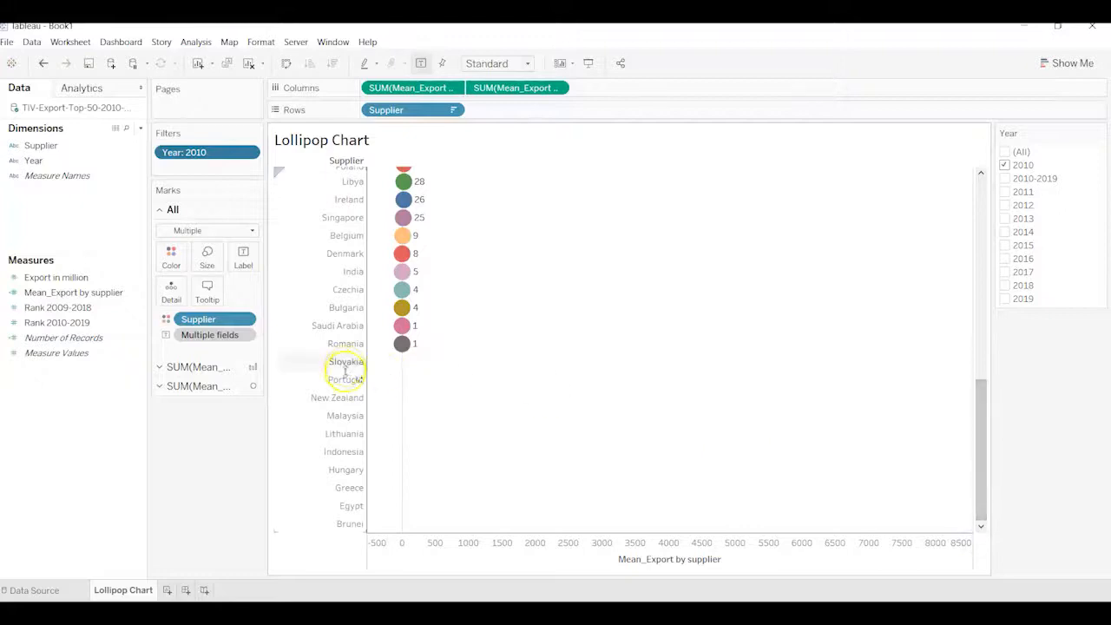
pyautogui.moveTo(987, 438); pyautogui.dragTo(969, 151)
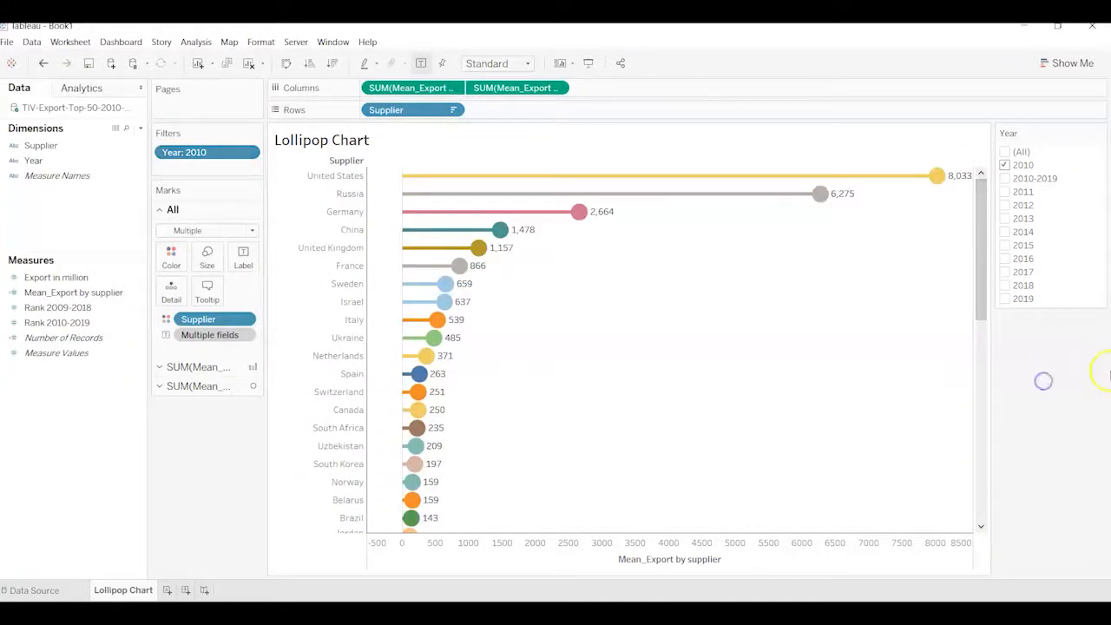